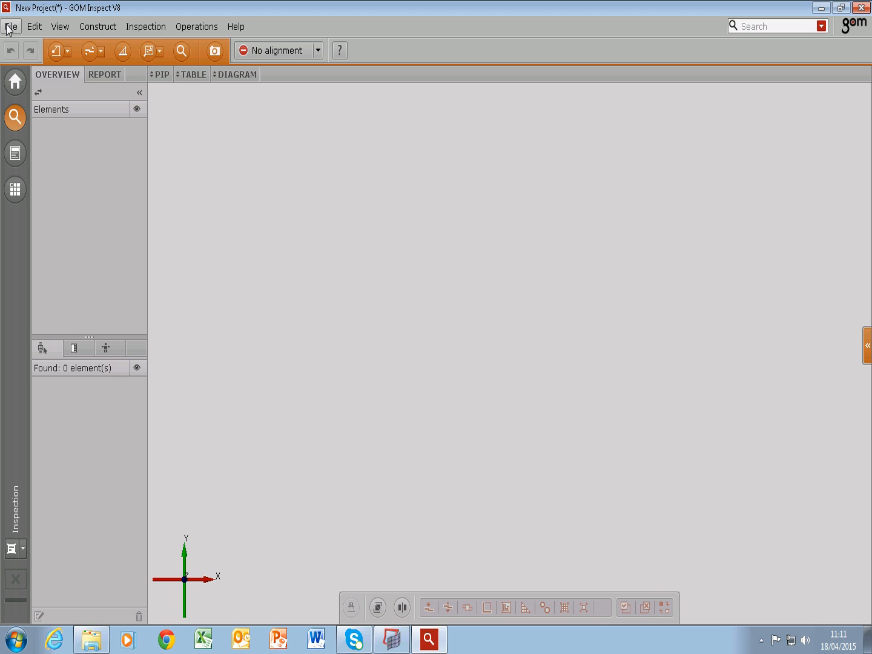
Import the ellipse-draft-coarse STL file from the Desktop as a CAD body in the default unit (mm).
left_click(10, 27)
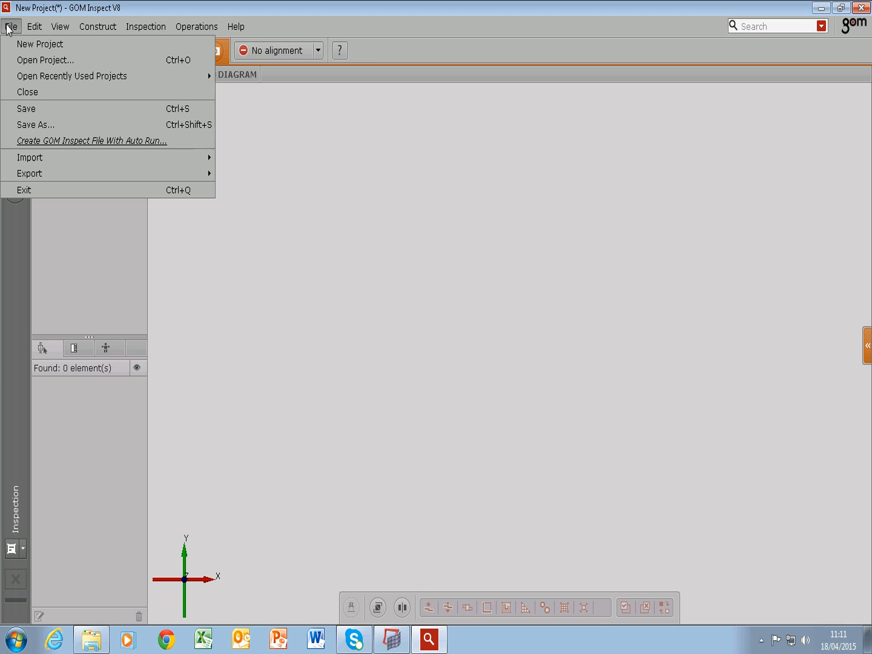
mouse_move(86, 160)
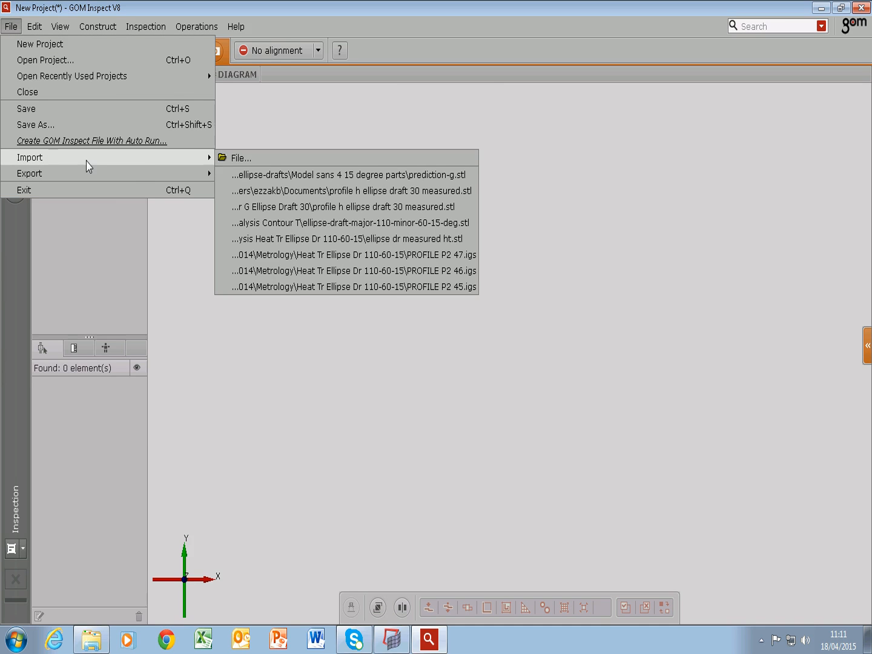
left_click(239, 159)
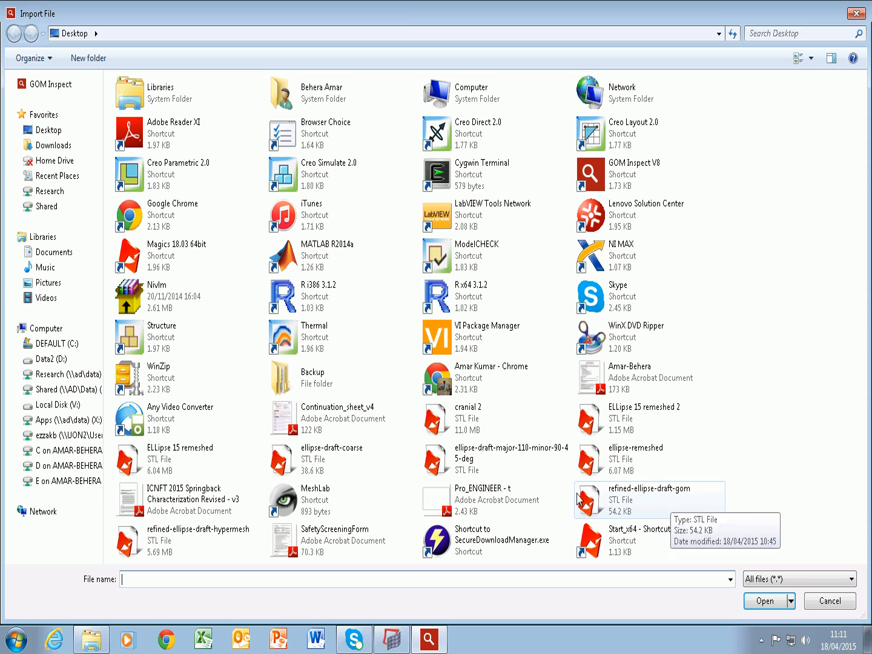
left_click(328, 456)
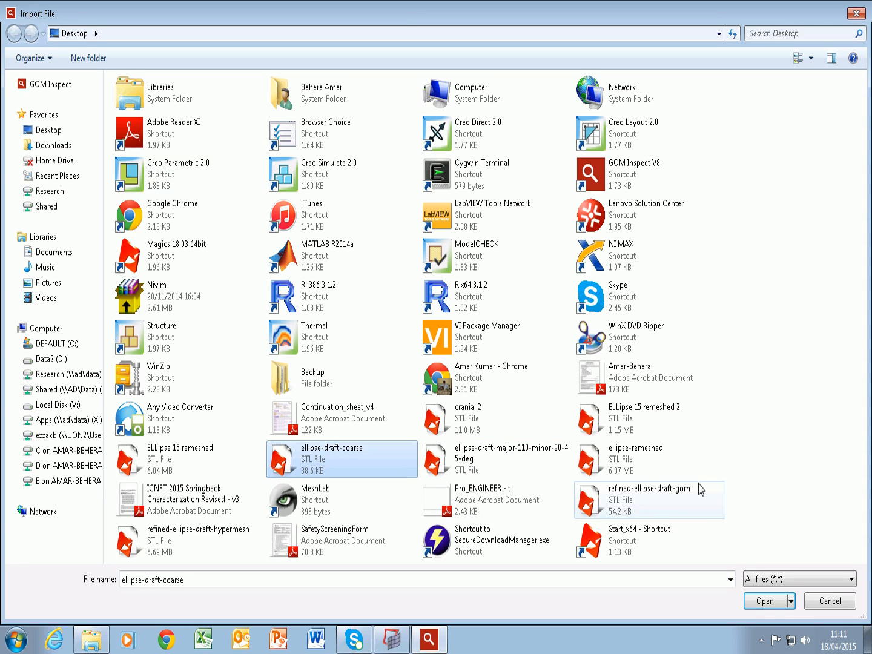
left_click(765, 601)
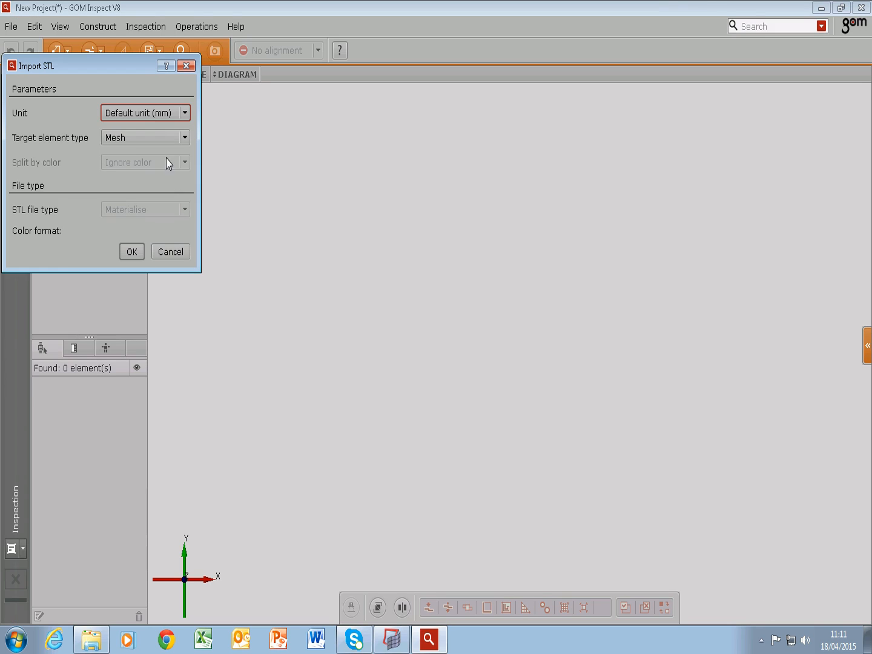
left_click(167, 141)
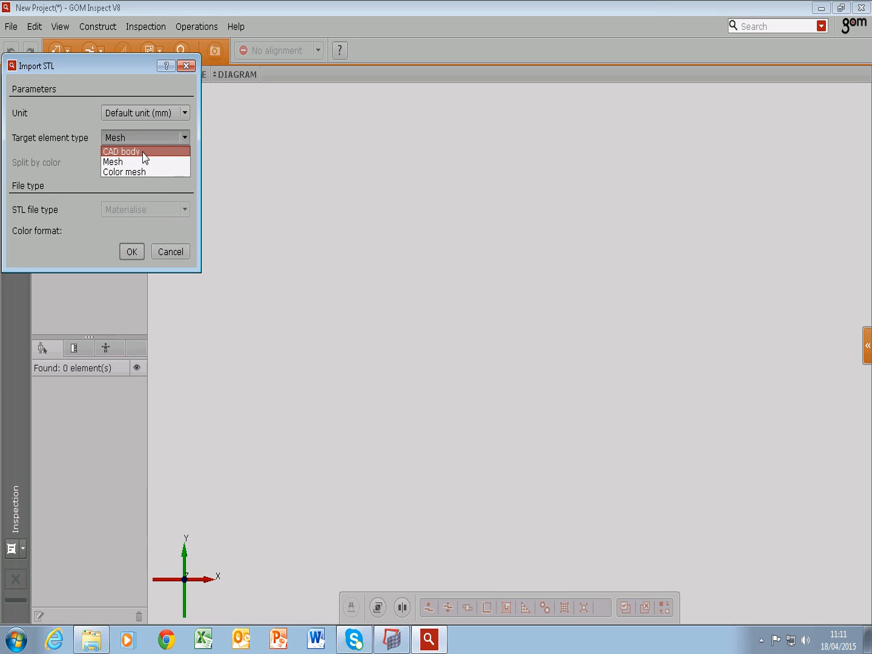
left_click(145, 152)
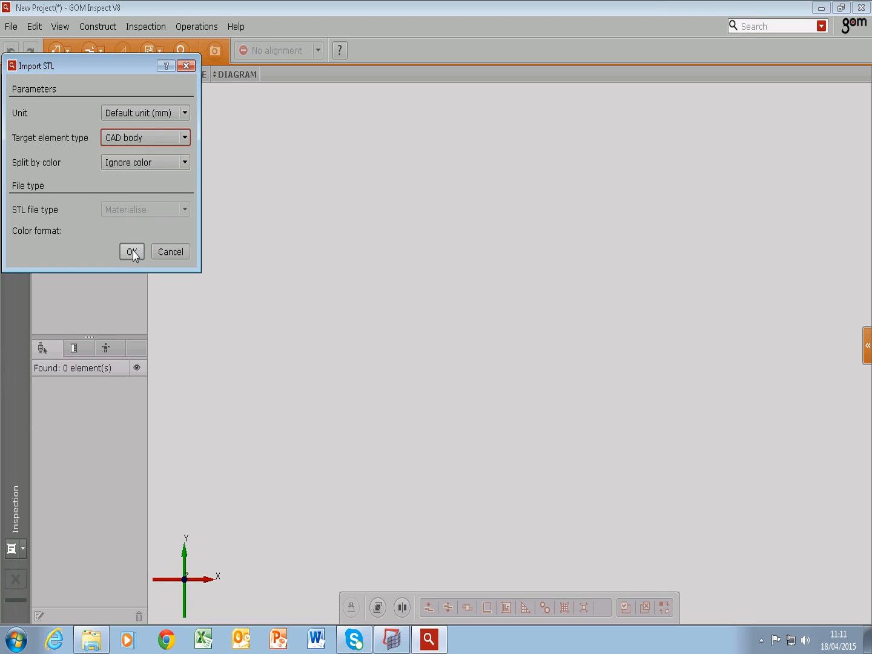
left_click(131, 251)
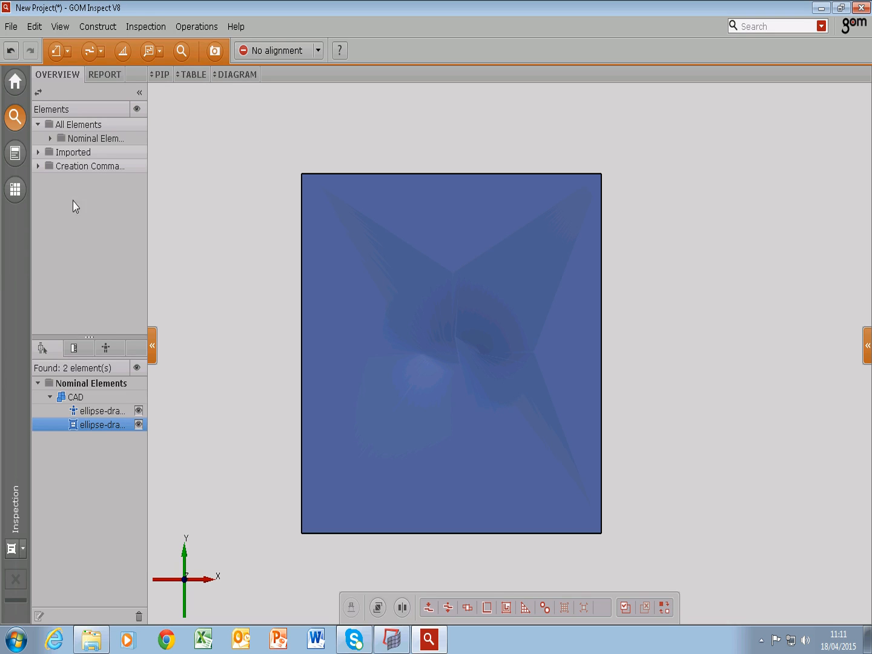
Import the refined-ellipse-draft-hypermesh STL file from the Desktop as a mesh.
left_click(12, 28)
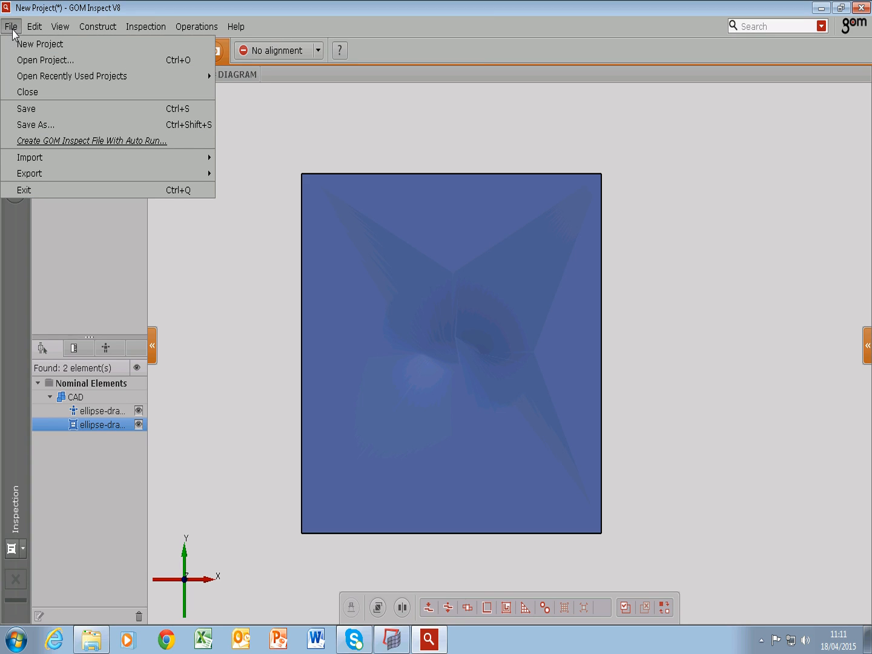
mouse_move(137, 159)
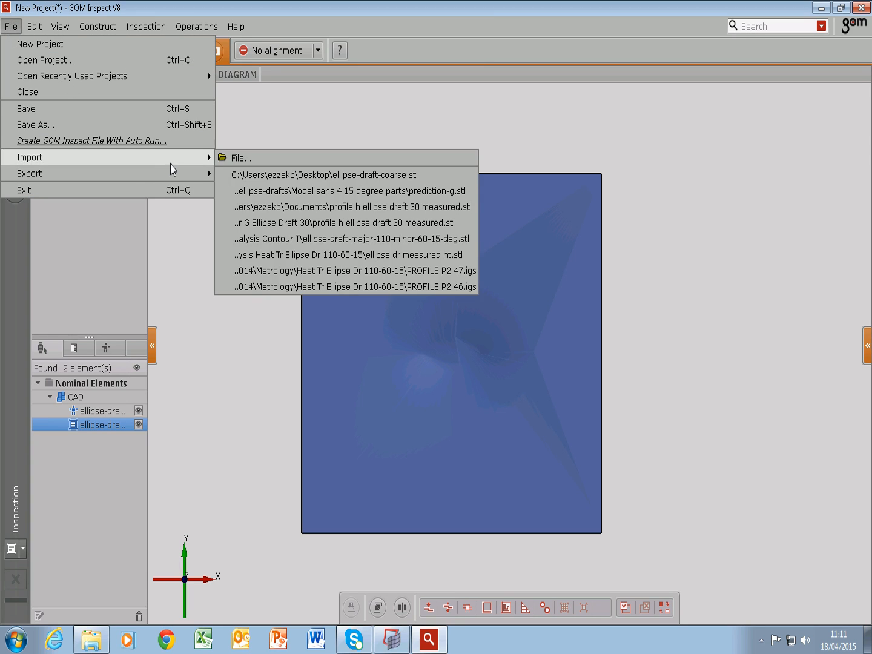
left_click(278, 161)
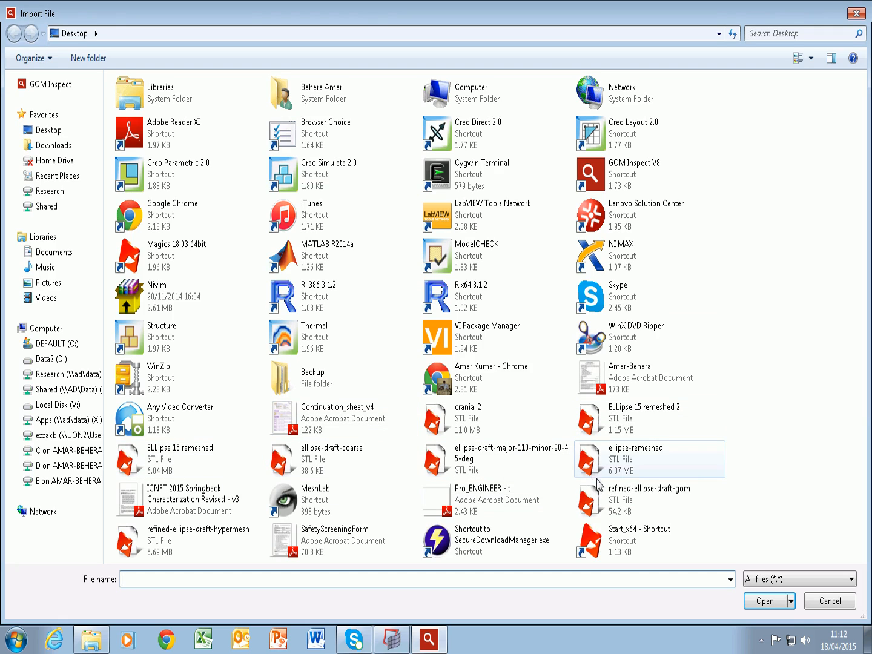
left_click(150, 537)
left_click(780, 605)
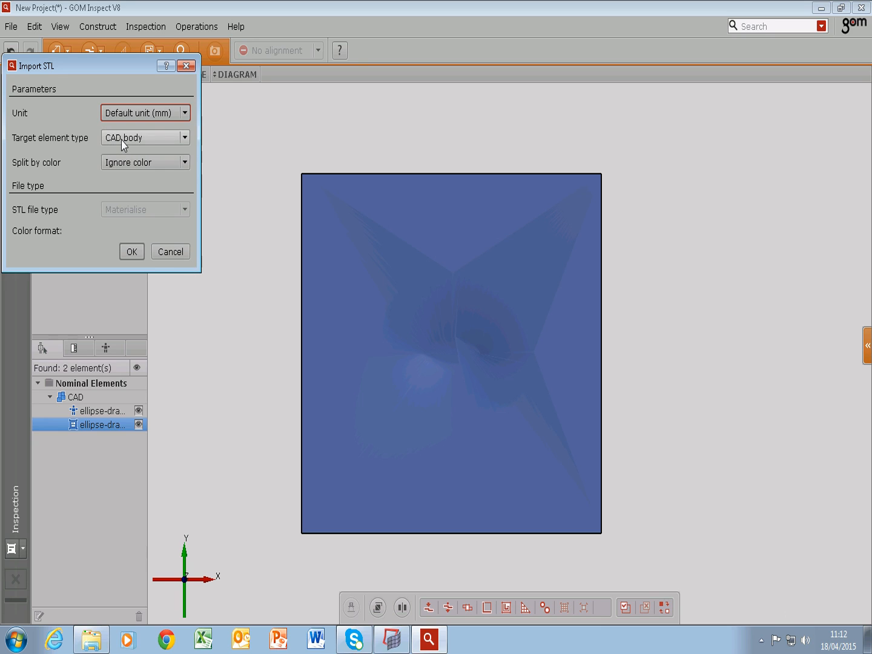
left_click(121, 140)
left_click(123, 166)
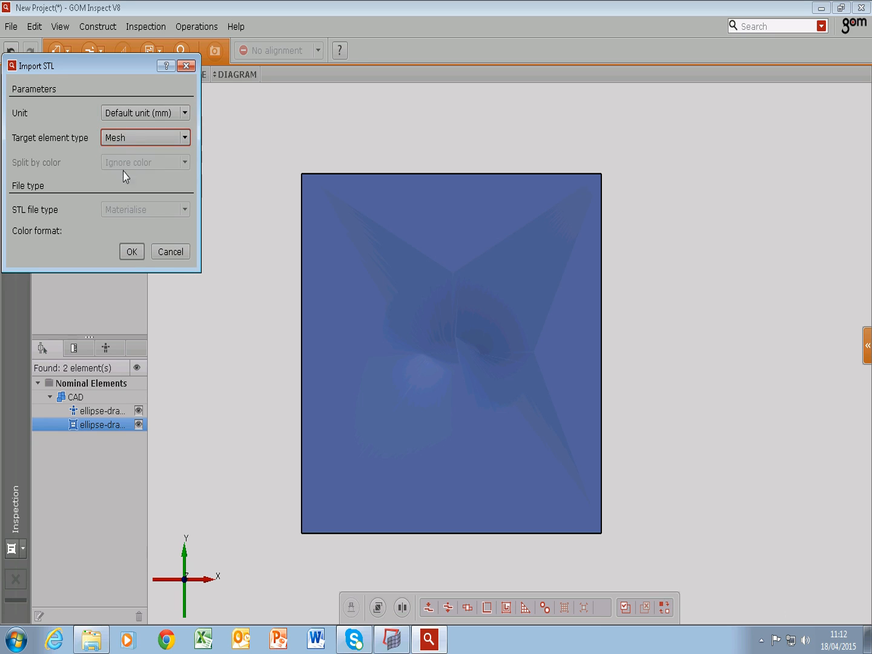
left_click(137, 255)
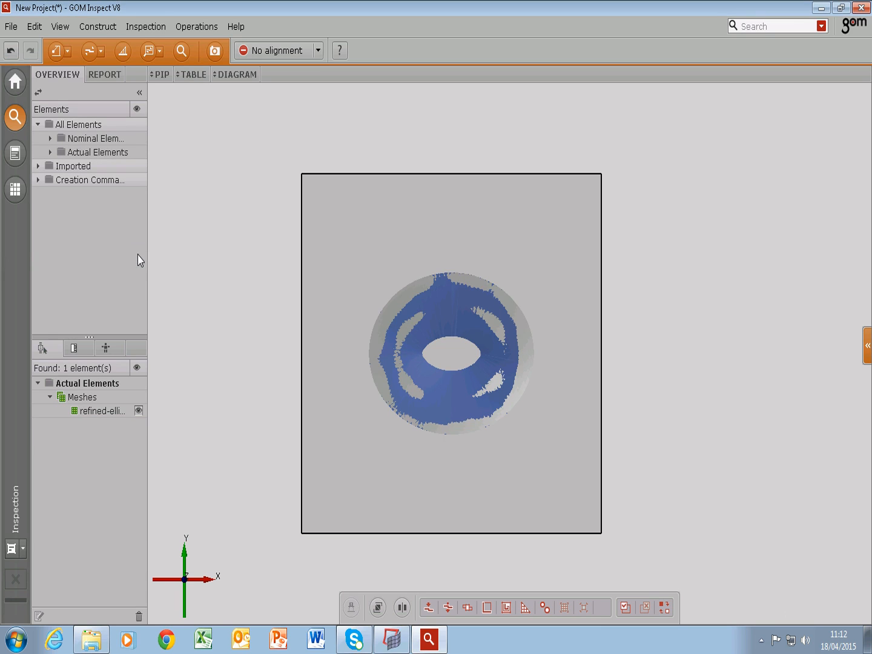
Expand the nominal CAD and actual mesh groups in the element tree and widen it to show more of the element names.
left_click_drag(345, 294, 350, 210)
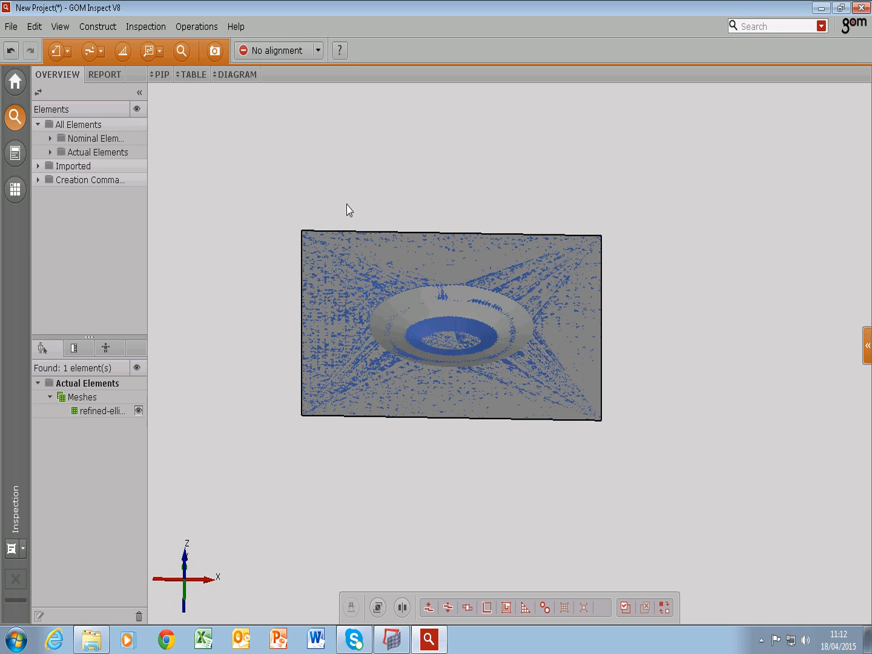
left_click(51, 138)
left_click(63, 152)
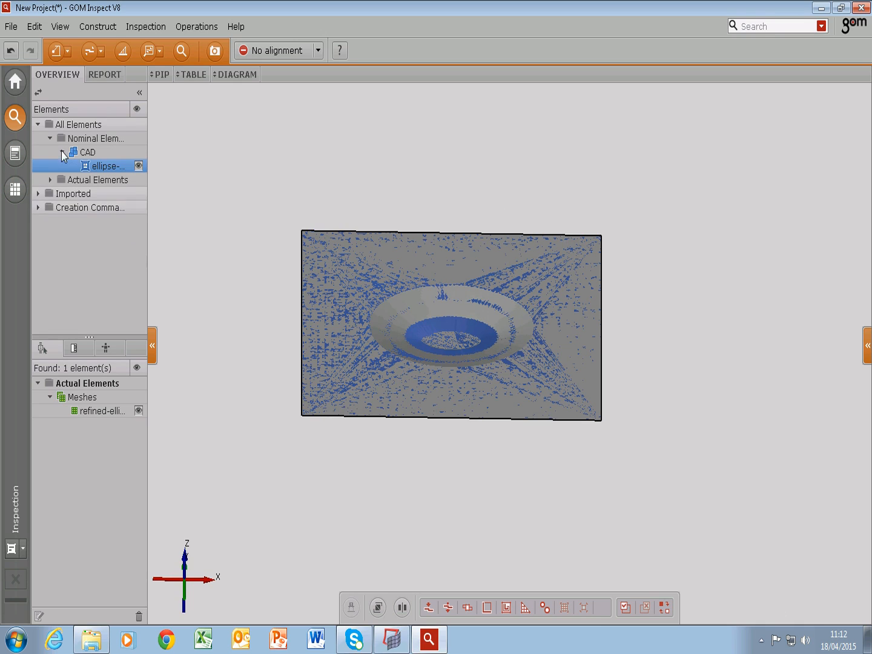
left_click(50, 181)
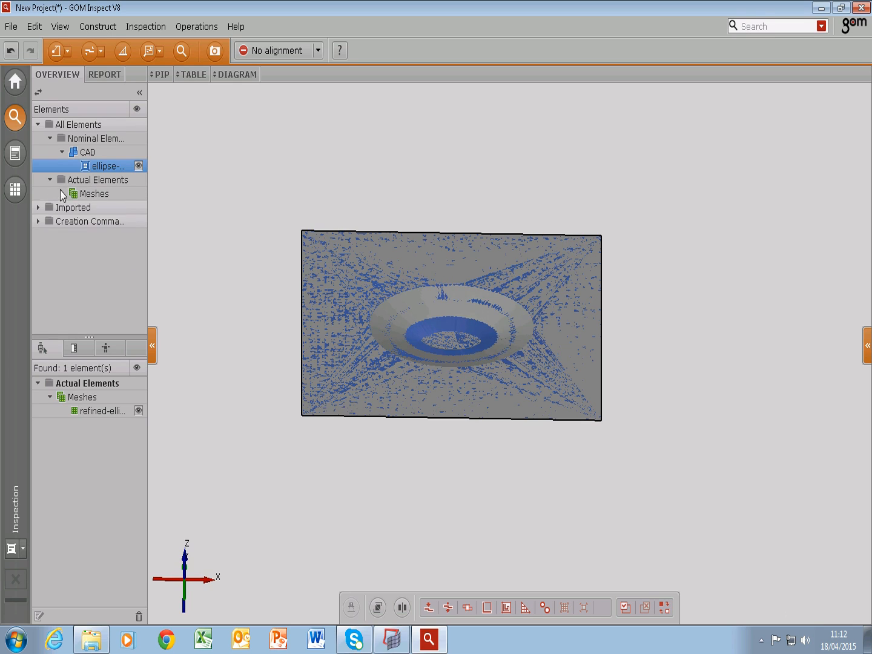
left_click(63, 193)
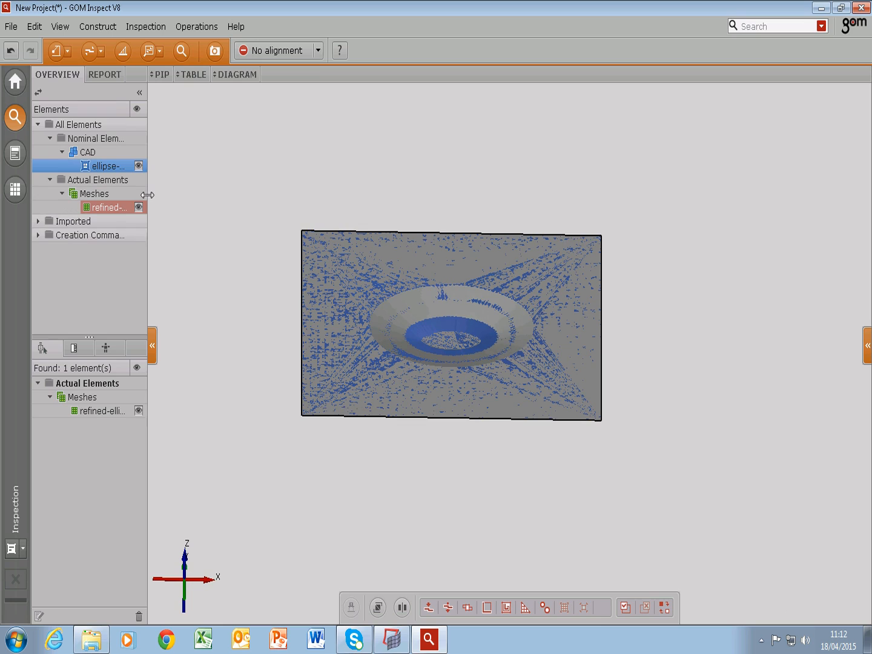
left_click_drag(147, 196, 199, 206)
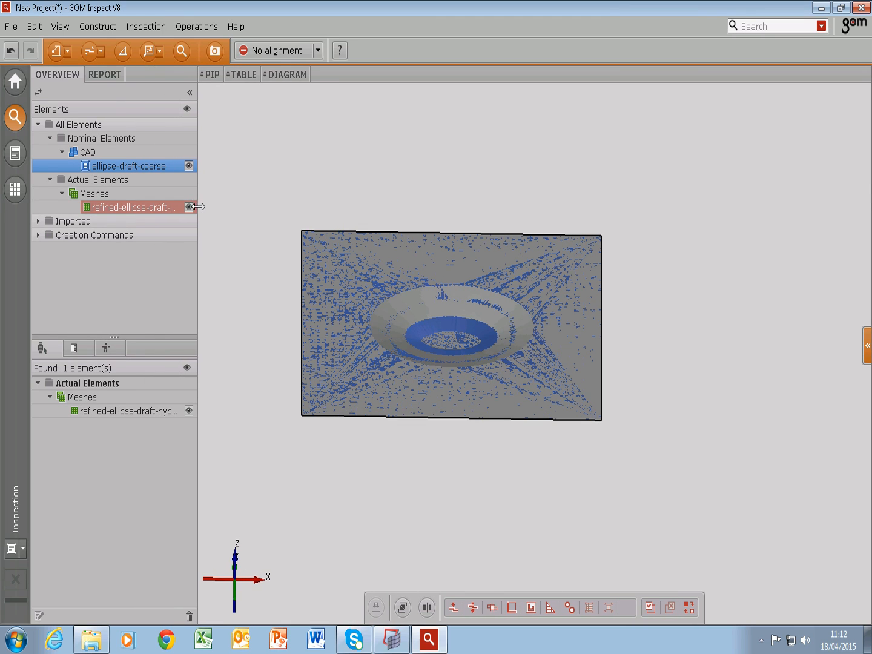
Toggle the visibility of the coarse CAD body and the refined mesh off and on to compare them.
left_click(189, 165)
left_click(188, 166)
left_click(190, 208)
left_click(189, 207)
Create a surface comparison on actual for the whole refined mesh, hiding the ellipse-draft-coarse CAD body while selecting the mesh.
left_click(129, 29)
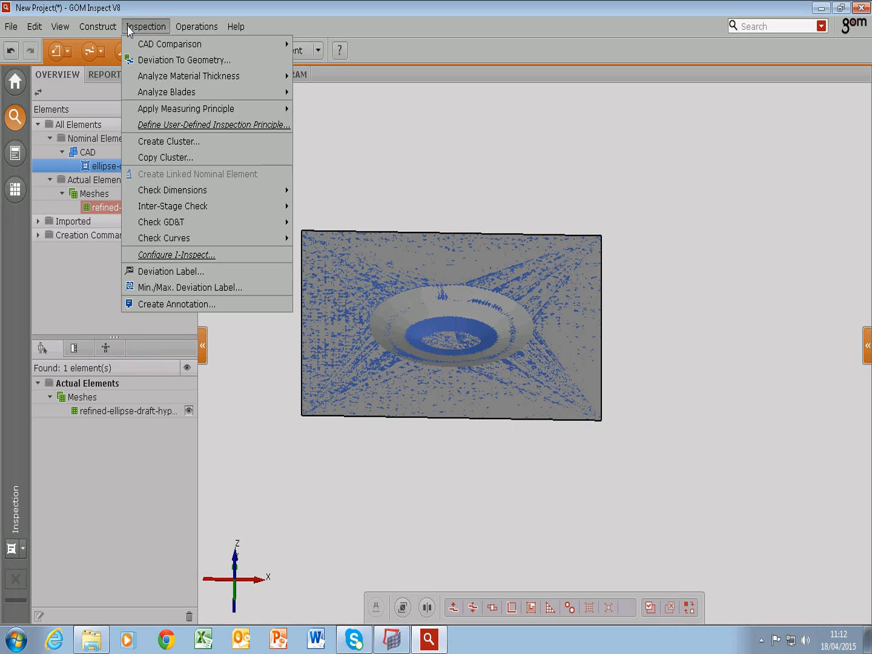
mouse_move(137, 41)
mouse_move(167, 47)
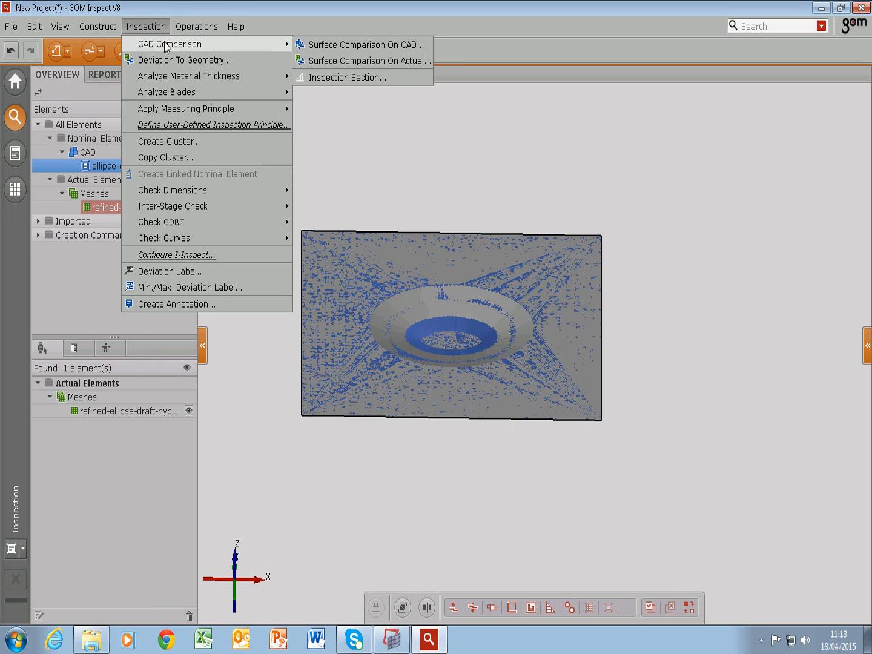
left_click(313, 62)
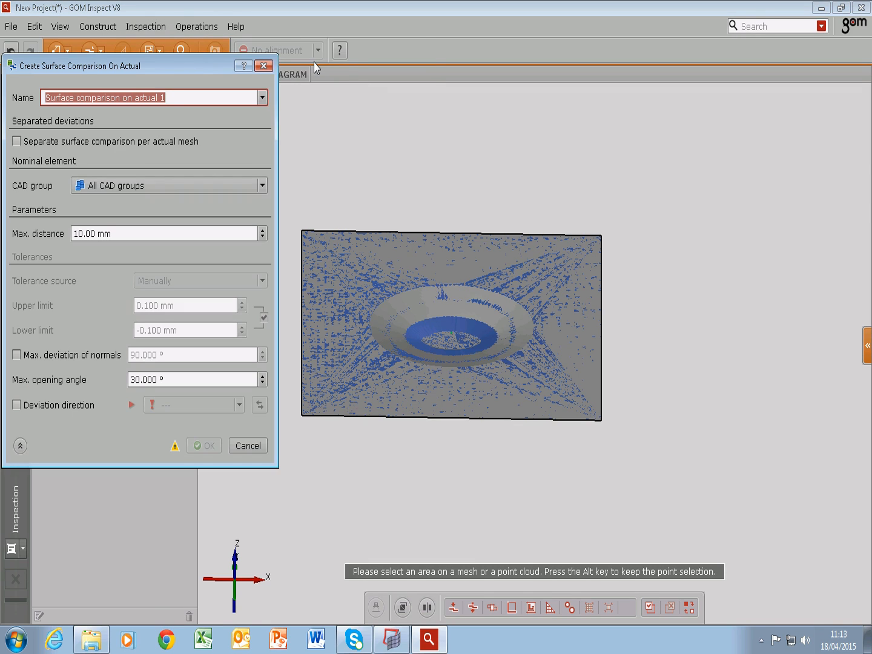
left_click_drag(198, 70, 698, 8)
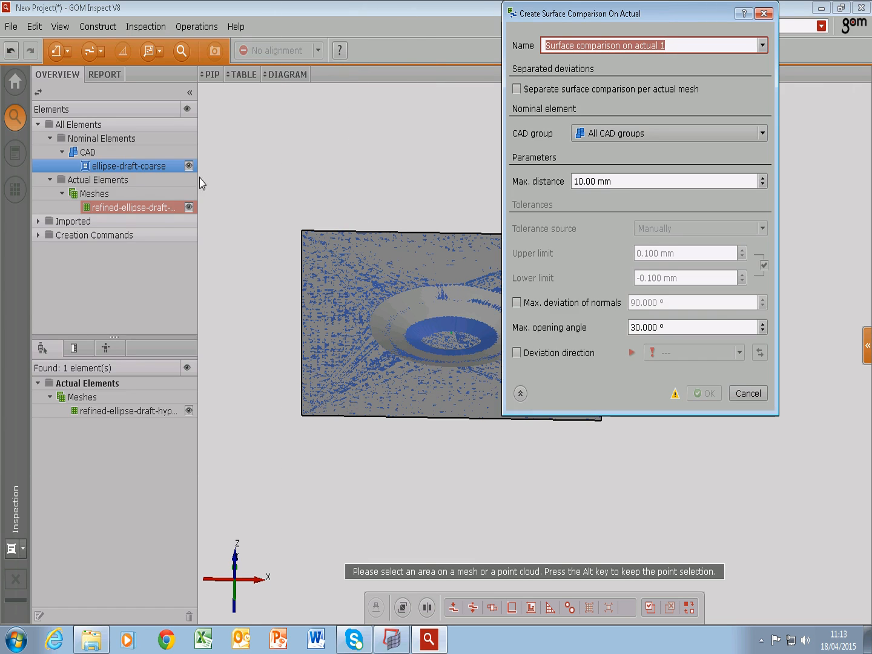
left_click(189, 166)
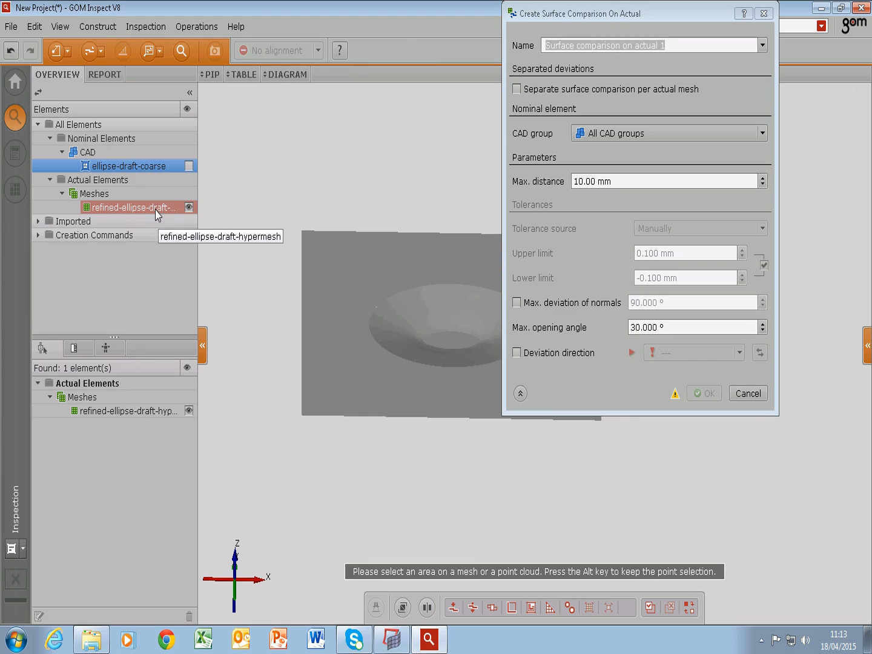
right_click(335, 263)
left_click(360, 273)
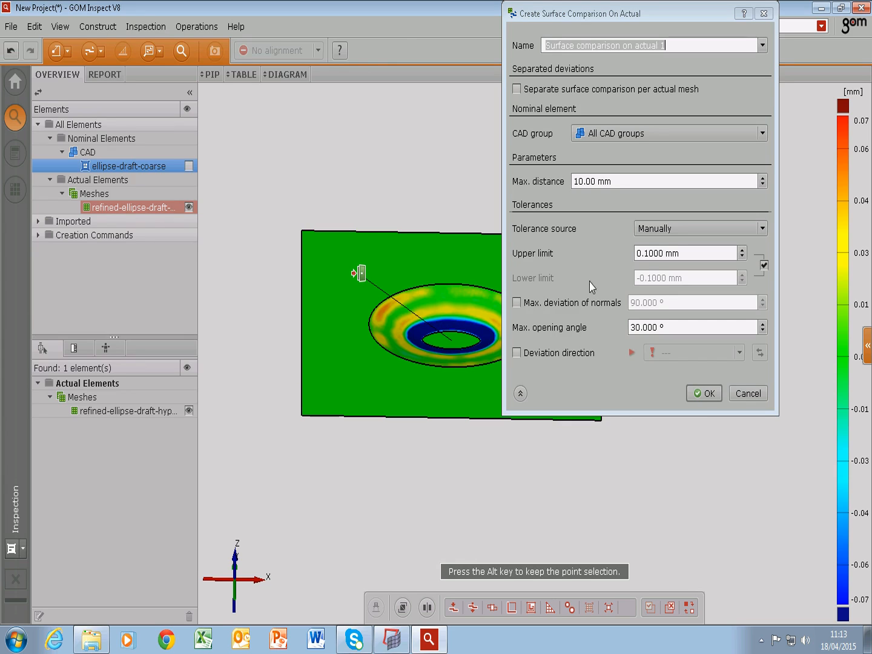
left_click(708, 395)
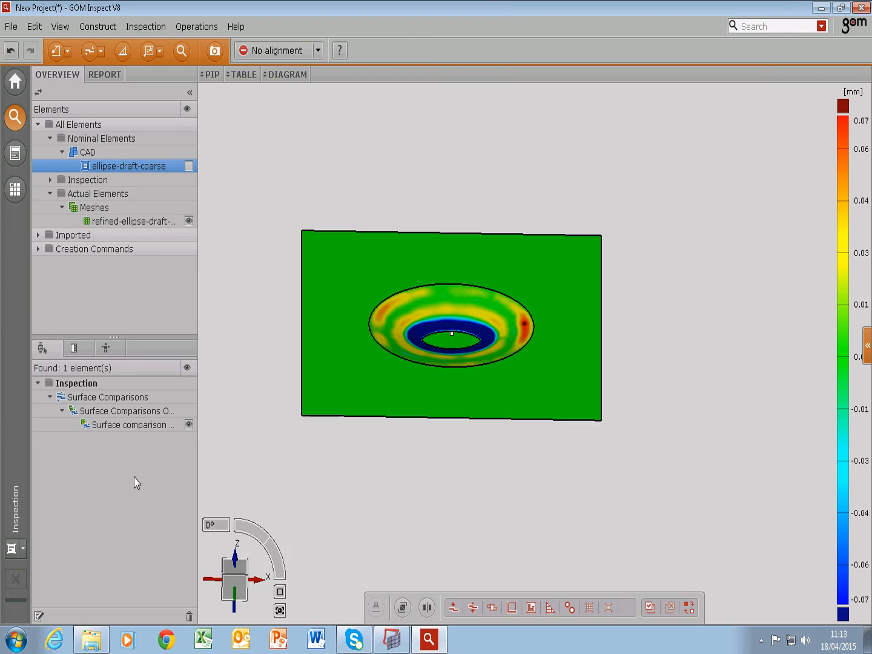
Show the surface comparison's label with the Results template and place it in the upper-left area of the part, clear of the ellipse.
double_click(118, 430)
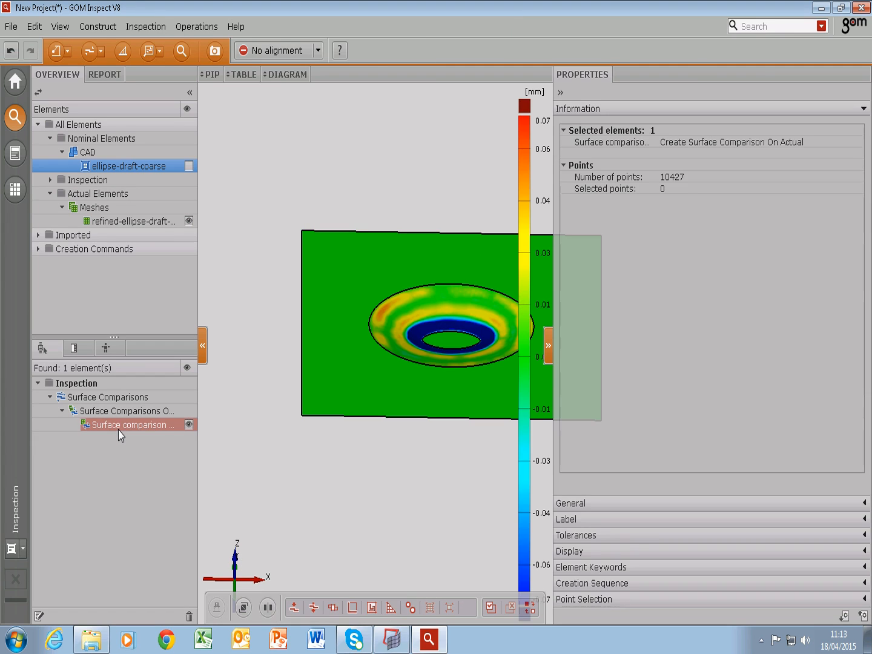
left_click(606, 521)
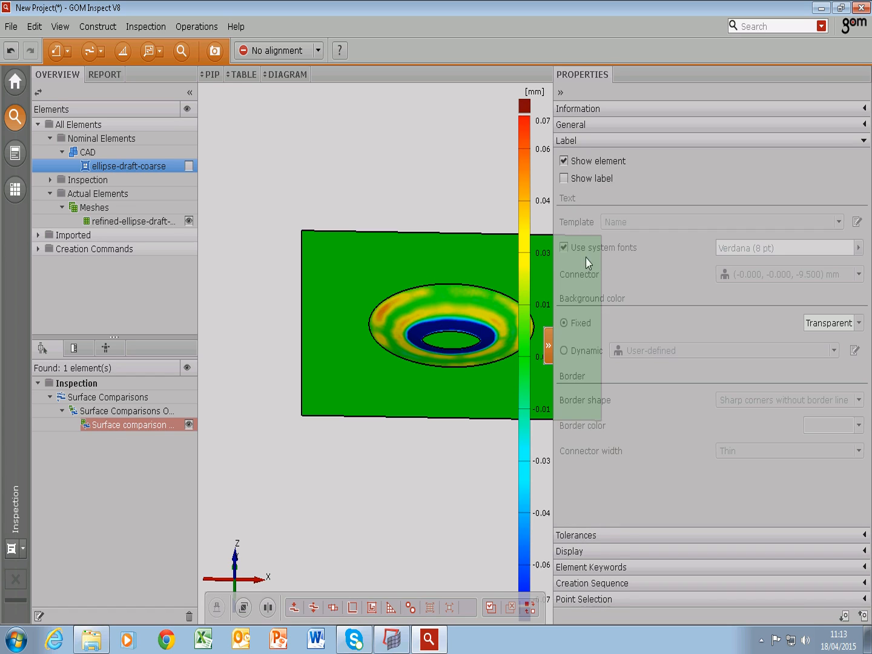
left_click(565, 184)
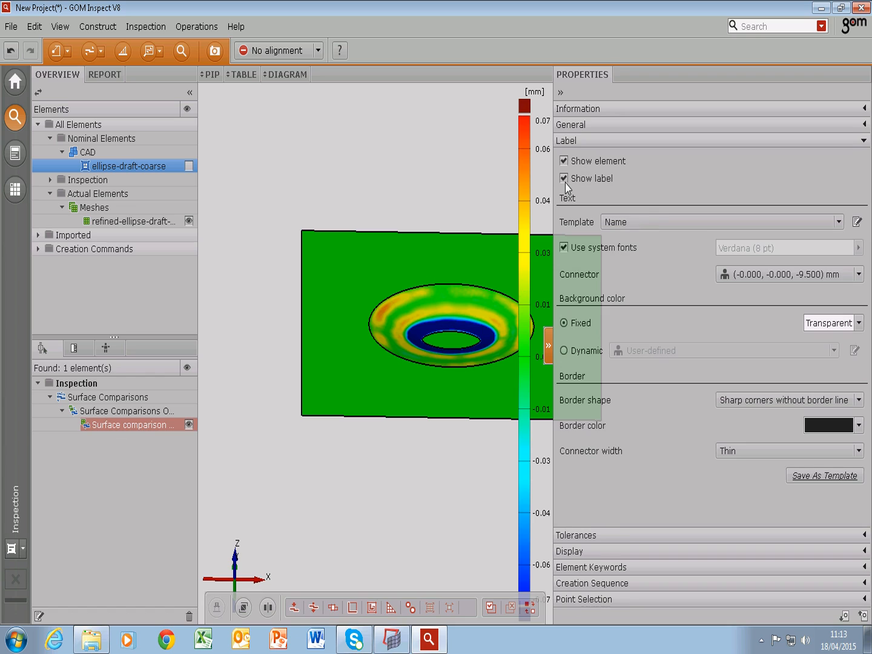
left_click(656, 221)
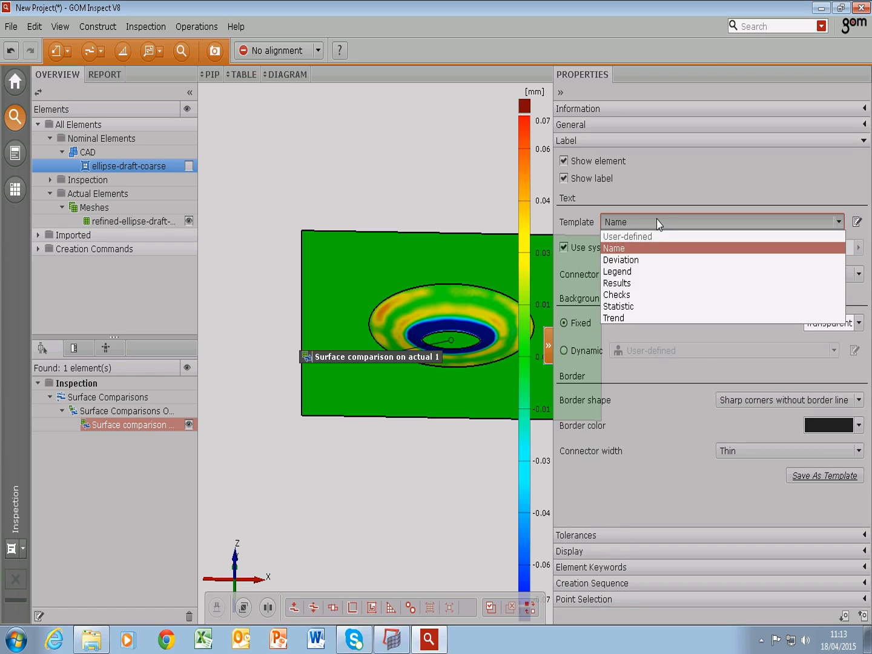
left_click(635, 284)
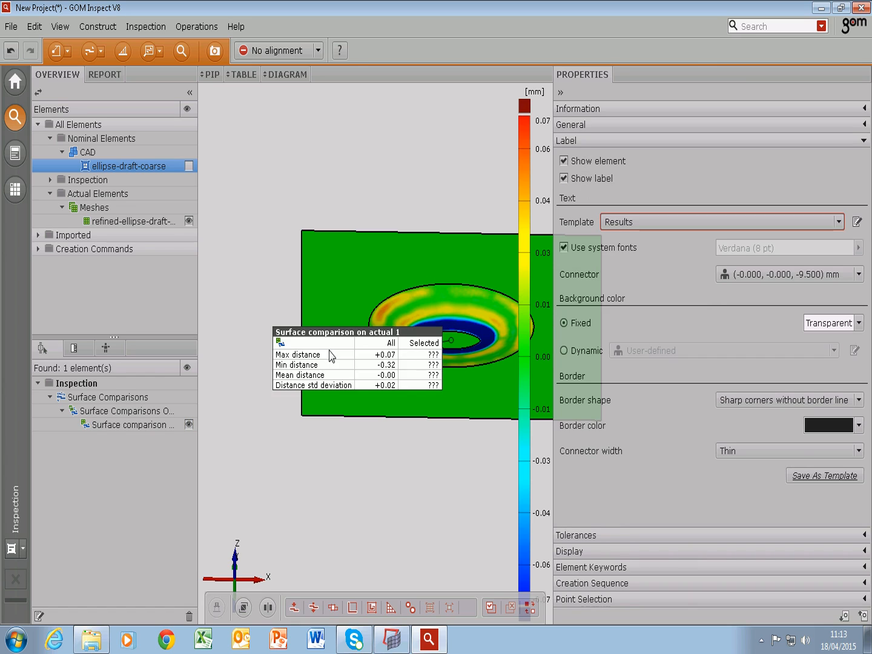
left_click_drag(327, 339, 284, 171)
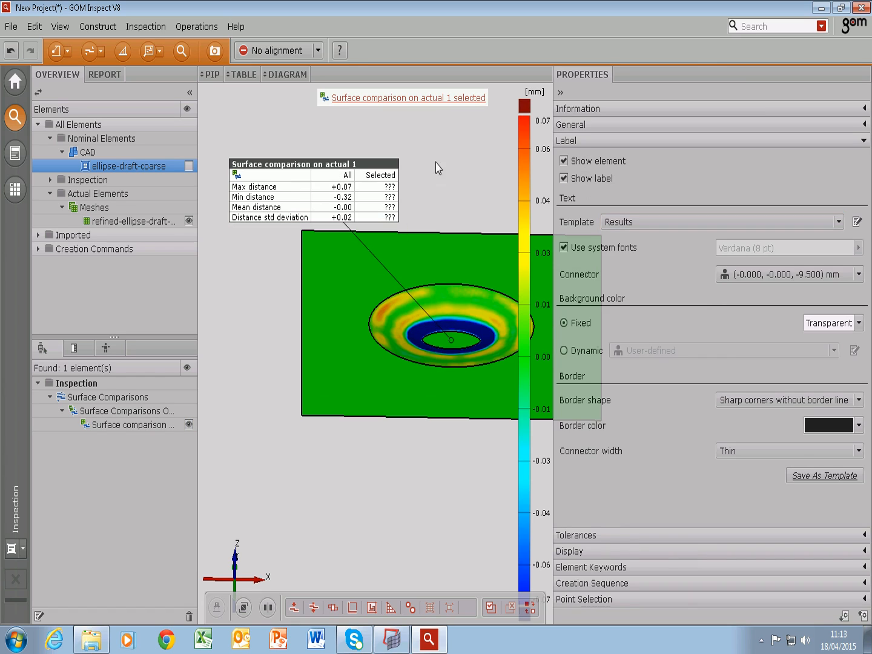
left_click(561, 92)
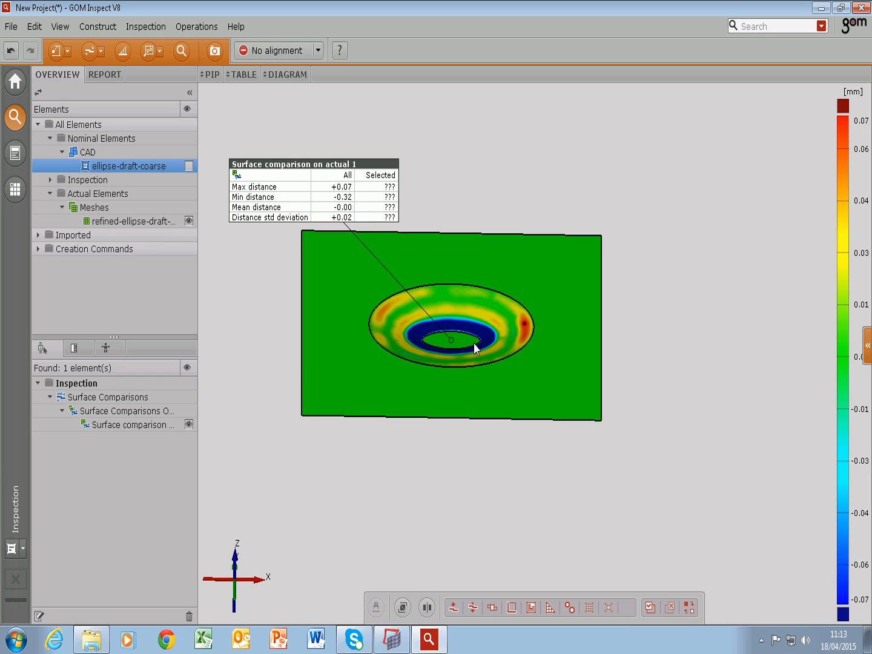
left_click_drag(463, 390, 468, 440)
left_click_drag(364, 334, 299, 125)
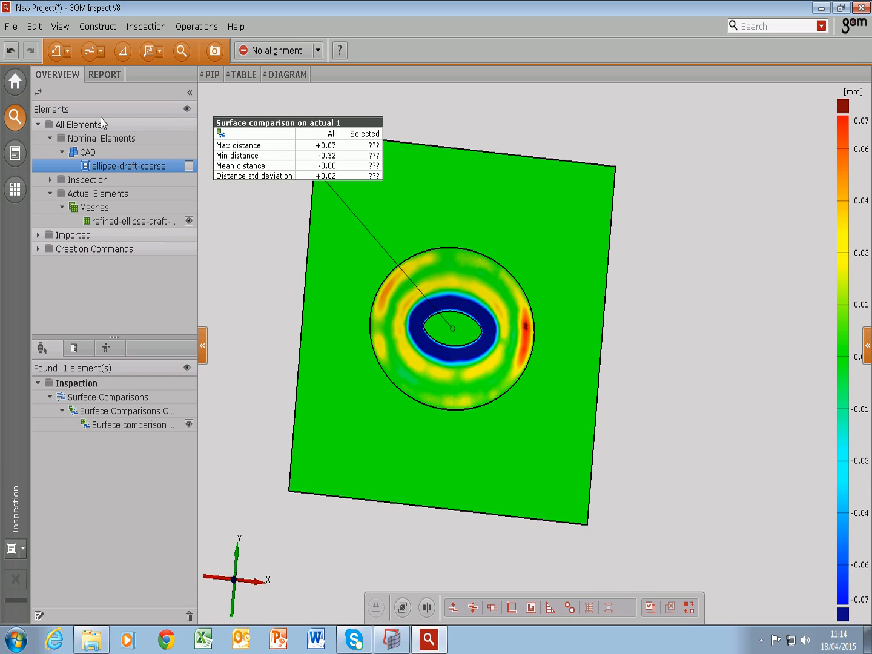
Start a new project and delete the current unsaved project completely.
left_click(10, 30)
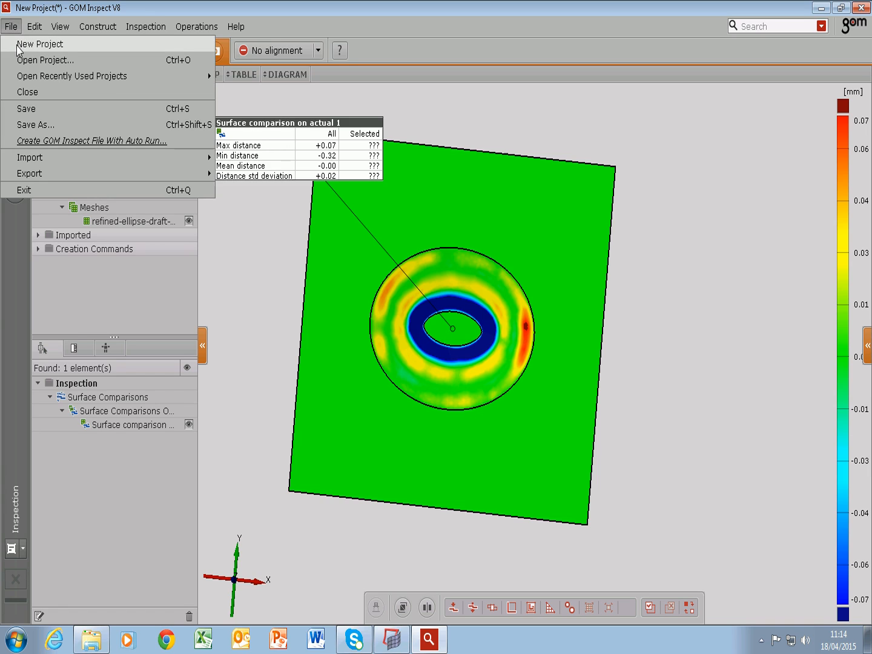
left_click(18, 44)
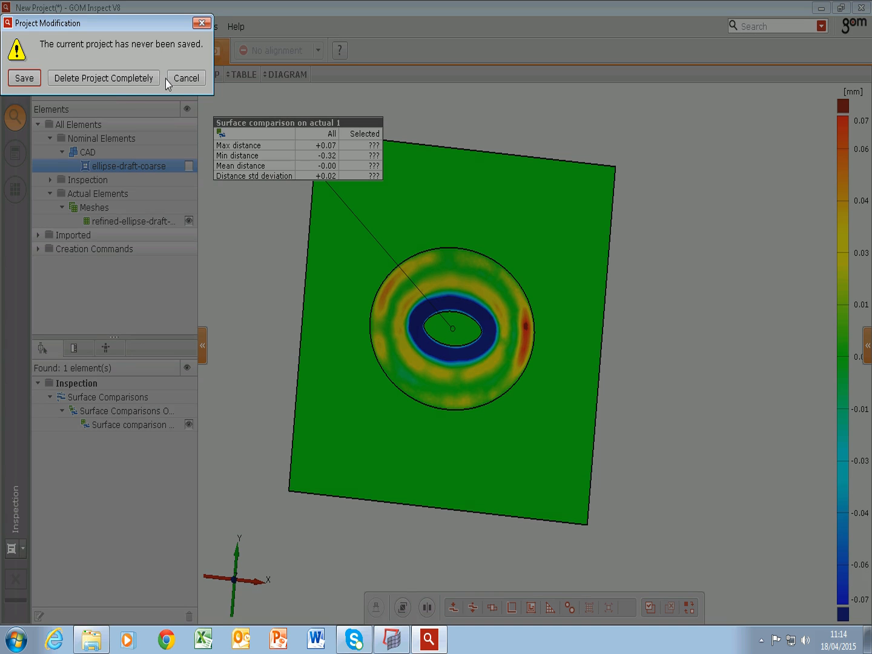
left_click(120, 84)
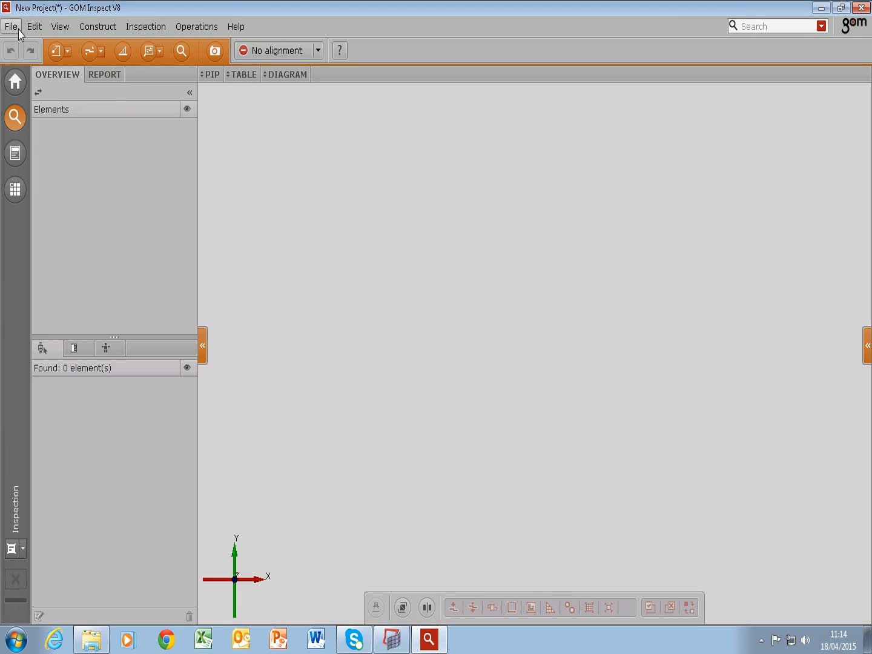
Import the ellipse-draft-coarse STL file from the Desktop as a CAD body in the default unit (mm), ignoring color.
left_click(18, 30)
mouse_move(122, 162)
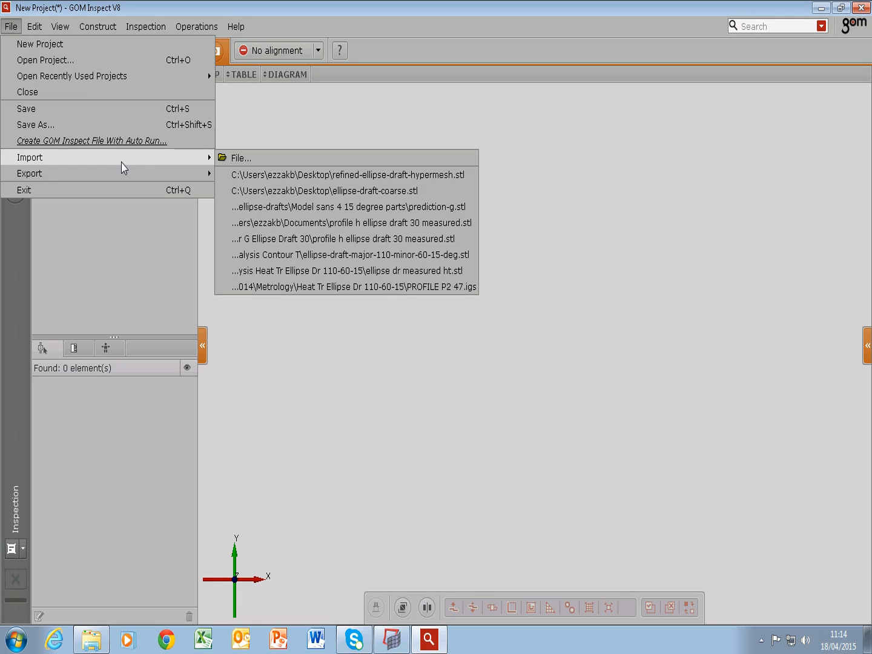
left_click(240, 160)
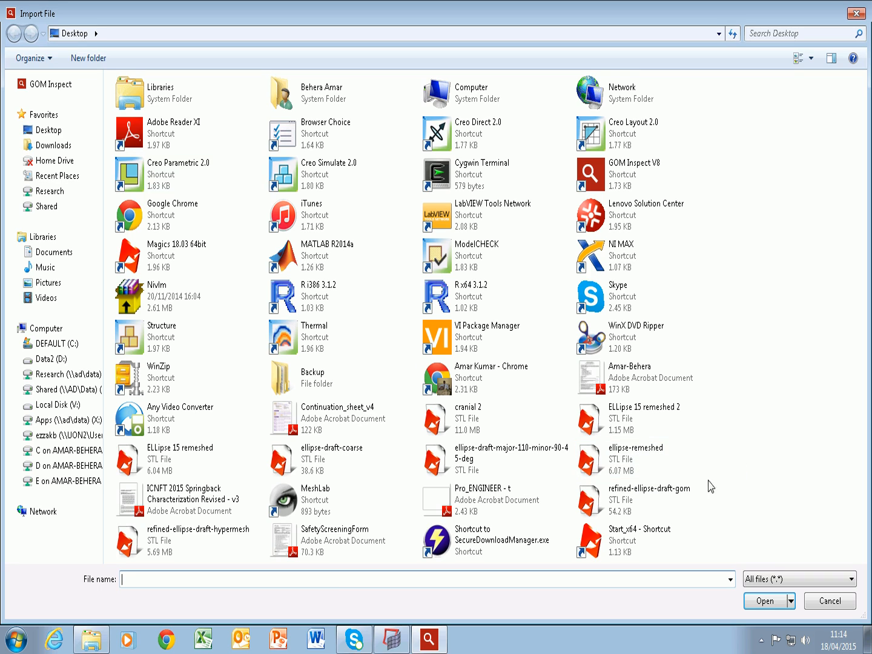
left_click(338, 461)
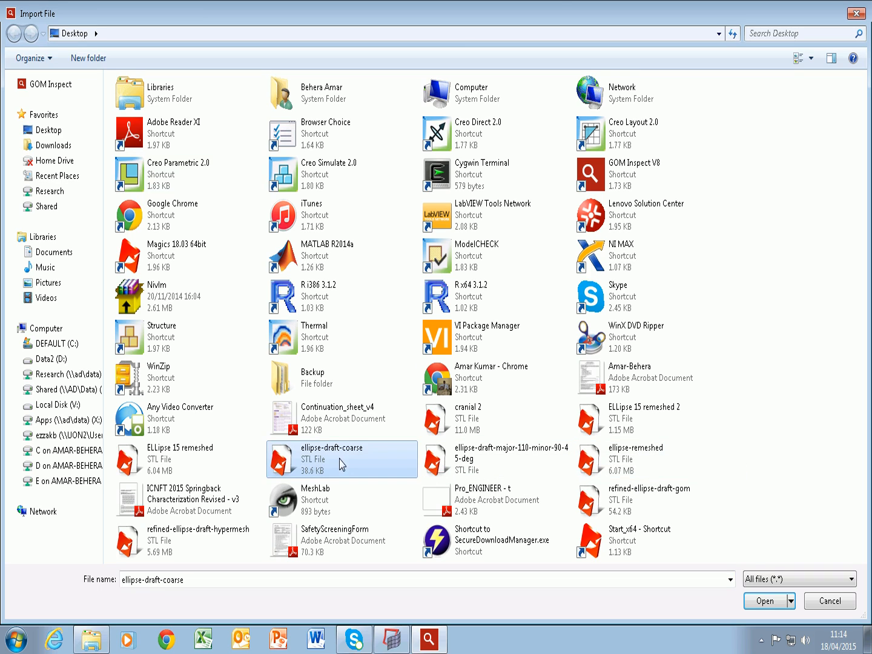
left_click(765, 599)
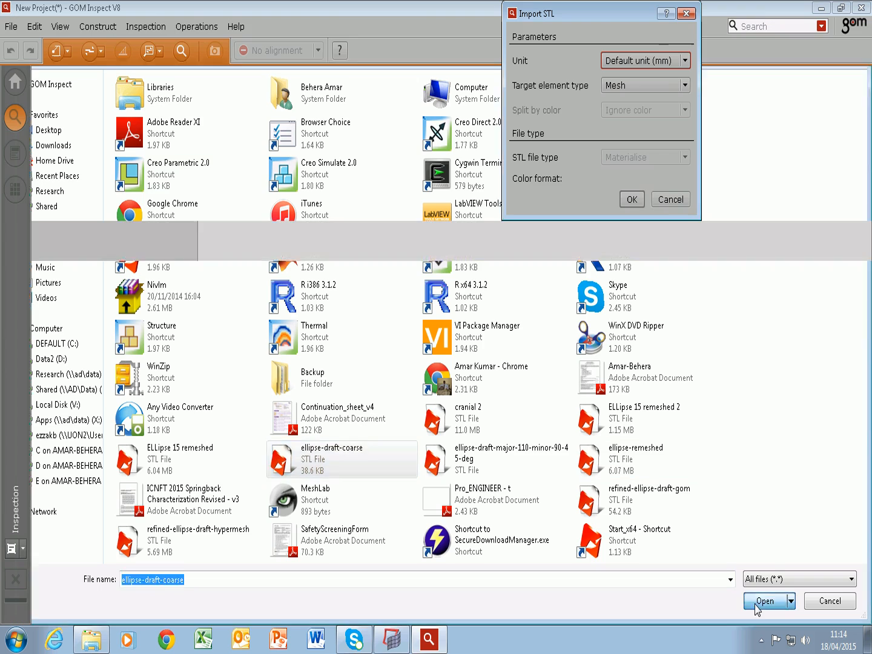
left_click(665, 87)
left_click(656, 100)
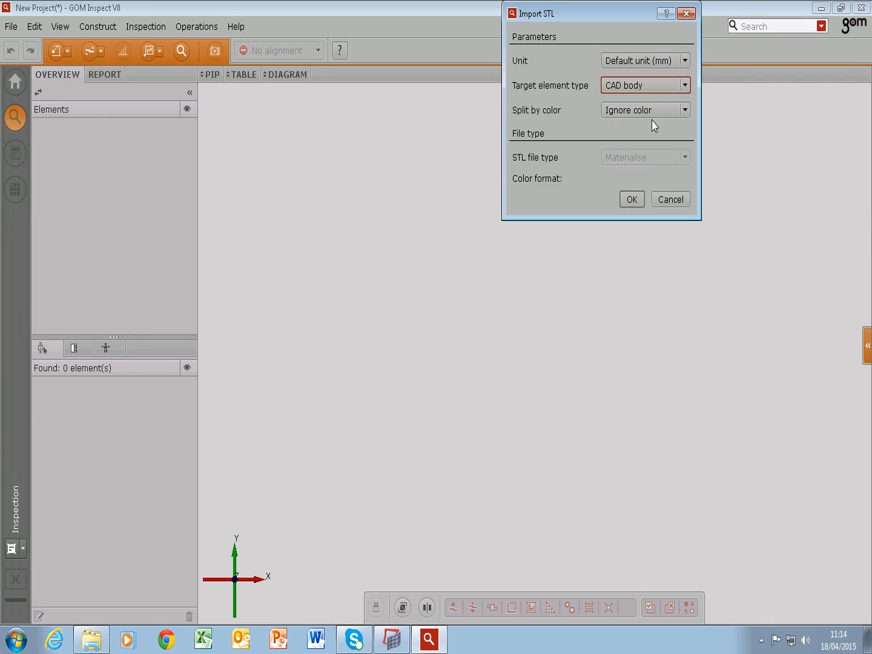
left_click(636, 200)
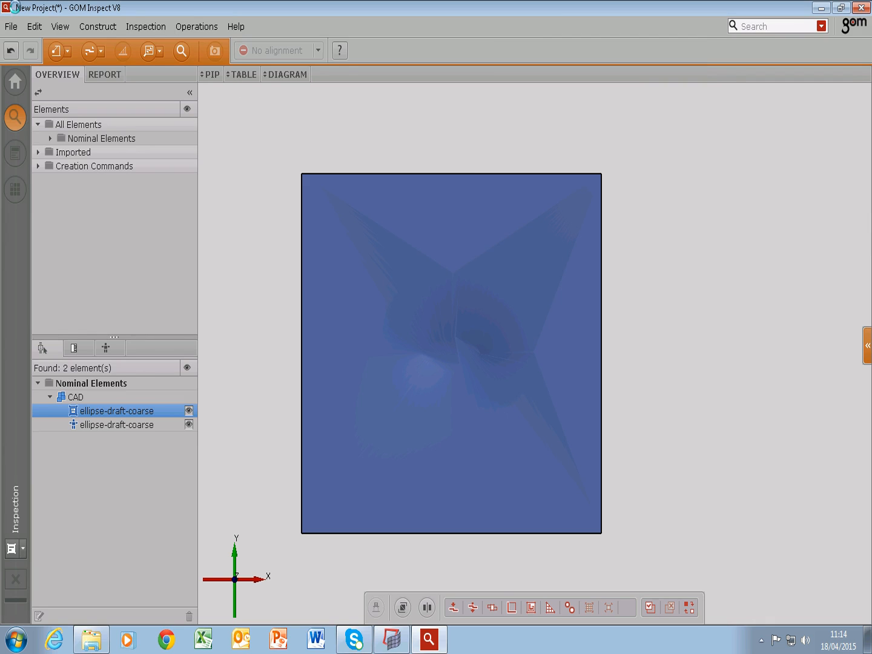
Import the refined-ellipse-draft-gom STL file from the Desktop as a mesh in the default unit (mm).
left_click(11, 26)
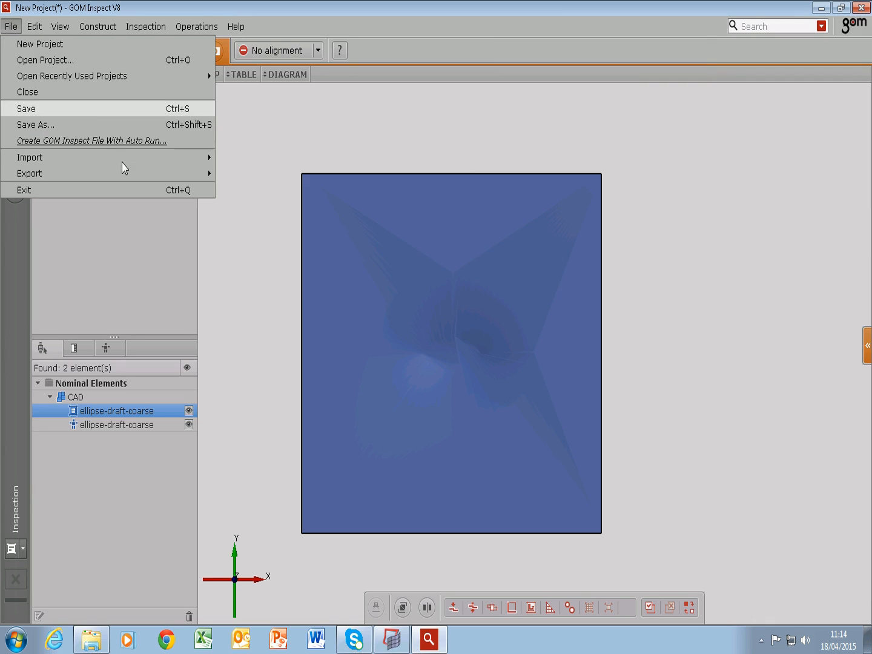
mouse_move(133, 167)
left_click(254, 161)
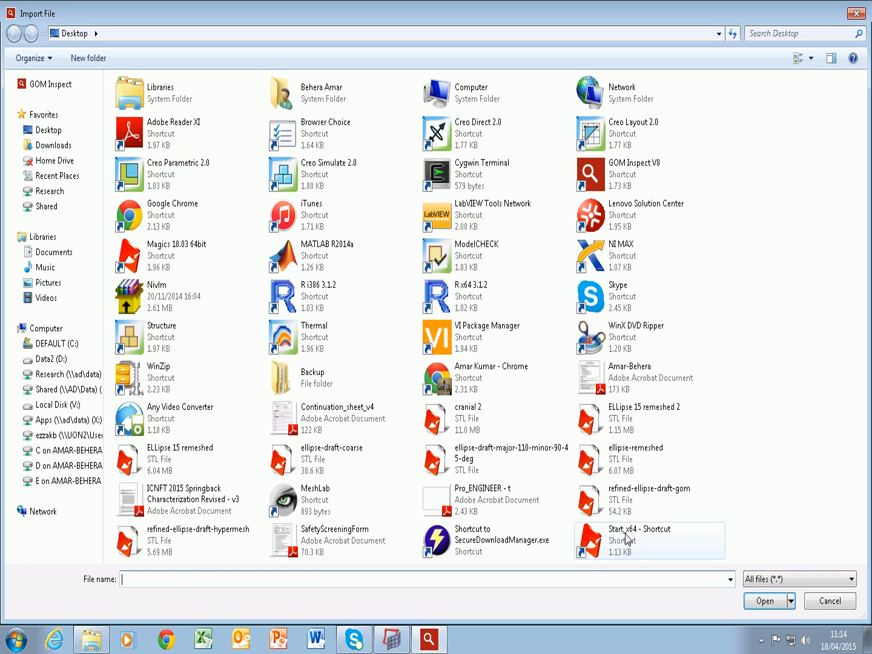
left_click(623, 493)
left_click(759, 607)
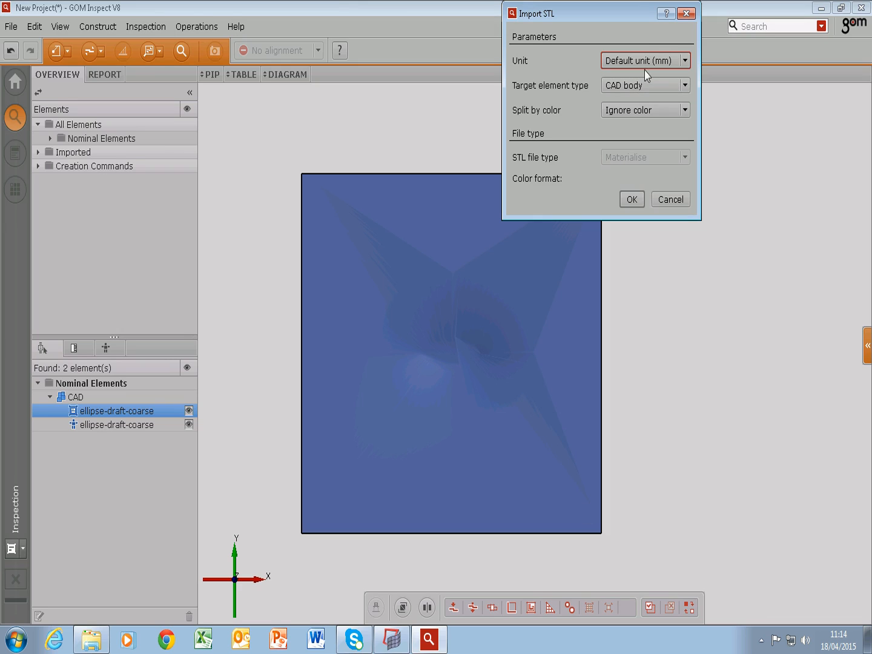
left_click(644, 88)
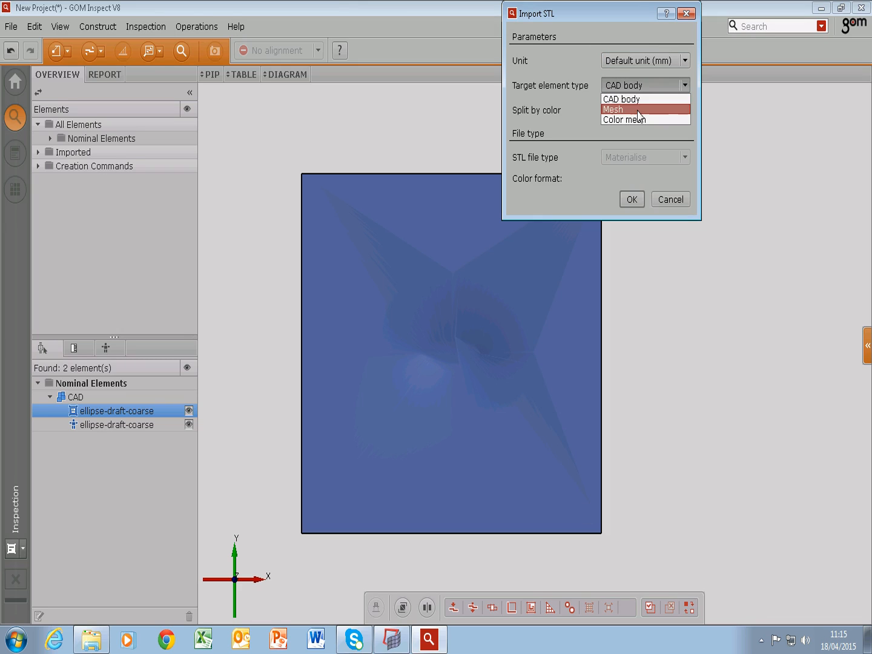
left_click(639, 114)
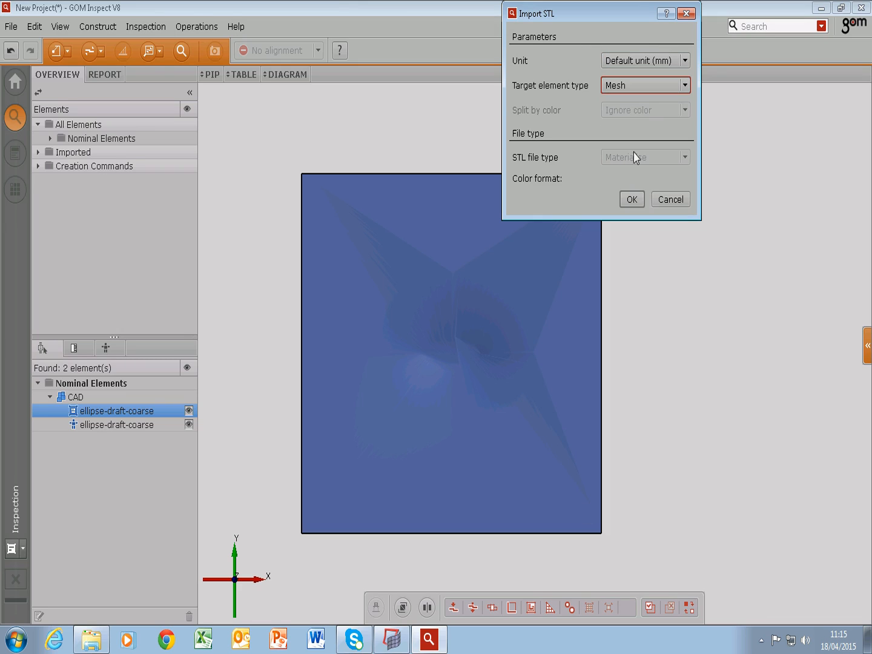
left_click(631, 200)
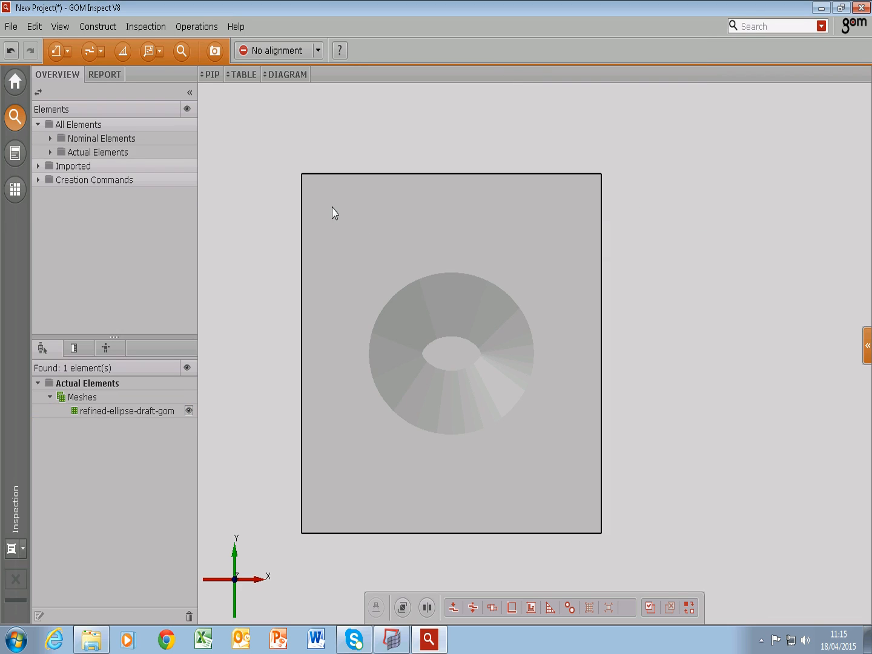
Expand the nominal CAD and actual mesh groups in the element tree down to the imported elements.
left_click(52, 151)
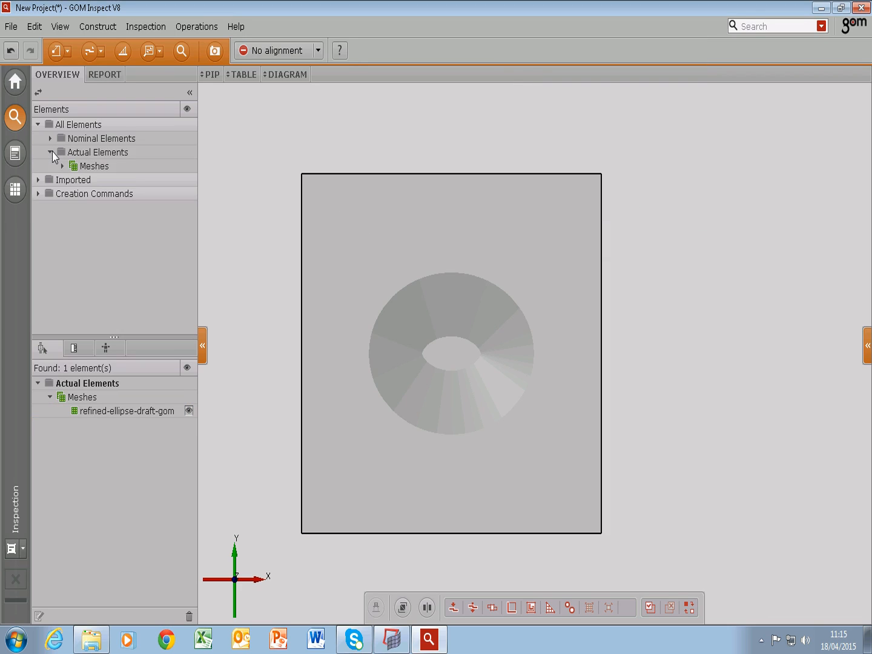
left_click(52, 139)
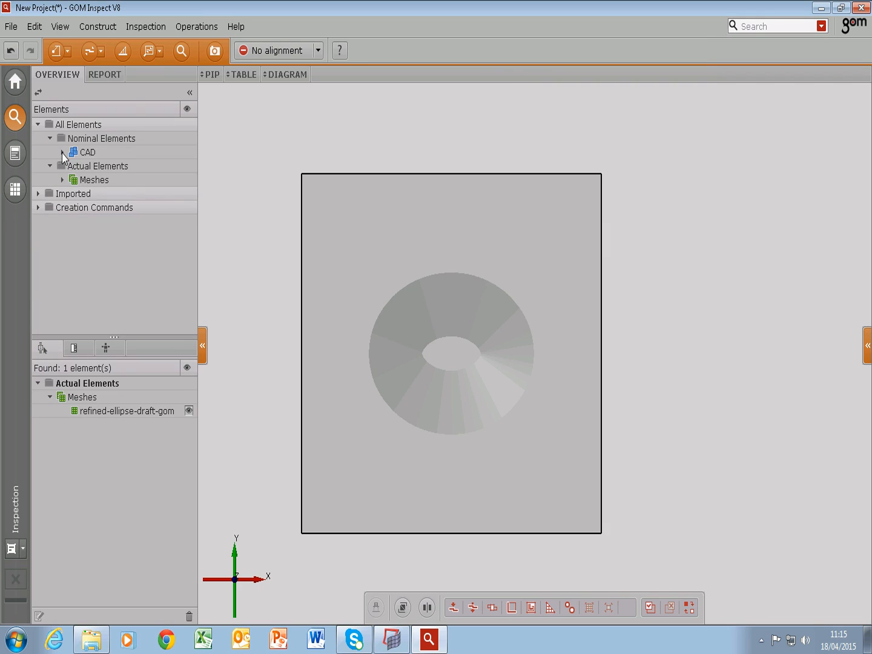
left_click(62, 152)
left_click(63, 194)
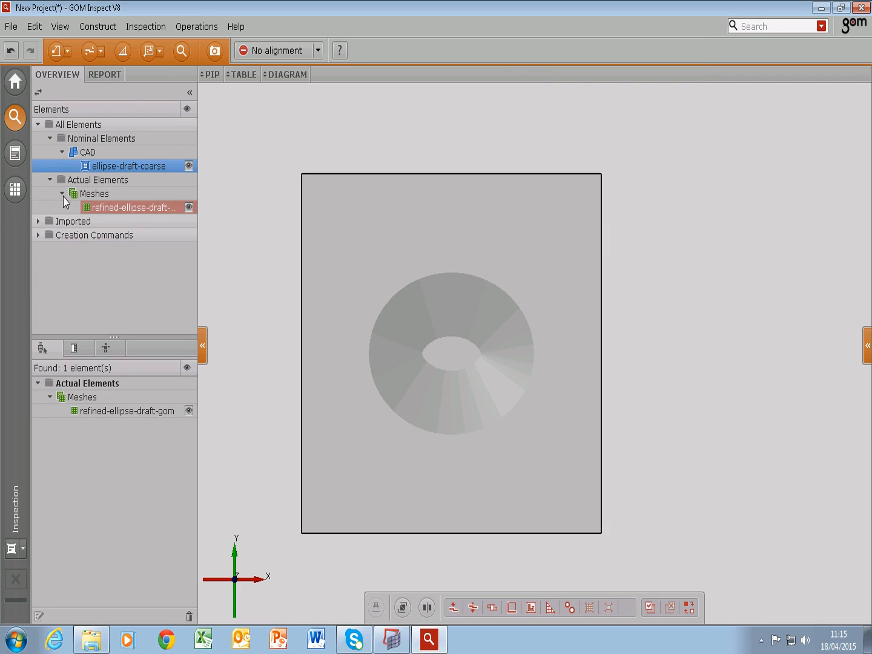
Hide the coarse CAD body and create a surface comparison on actual for the whole refined mesh, with a 10.00 mm maximum distance.
left_click(189, 166)
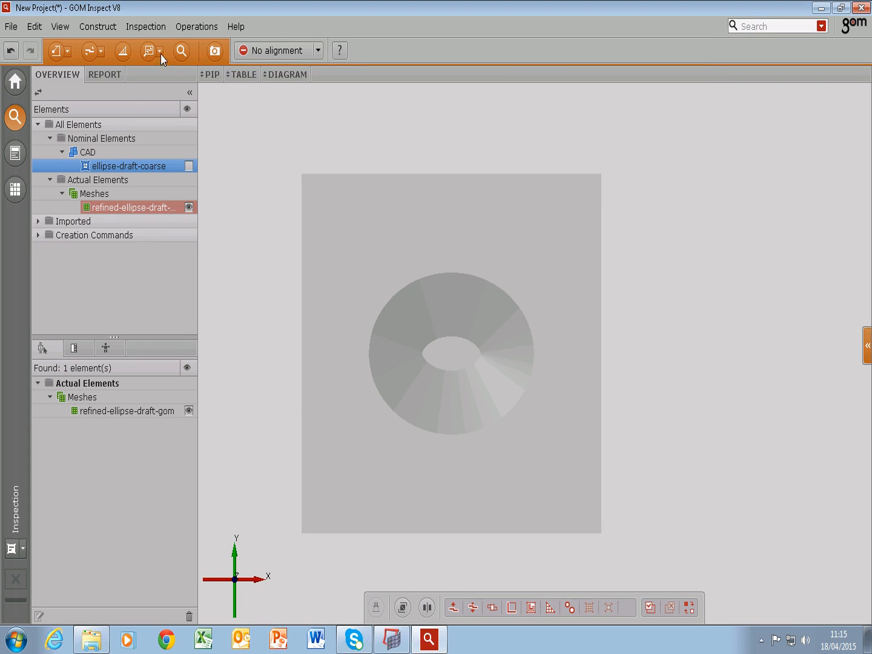
left_click(147, 26)
mouse_move(161, 49)
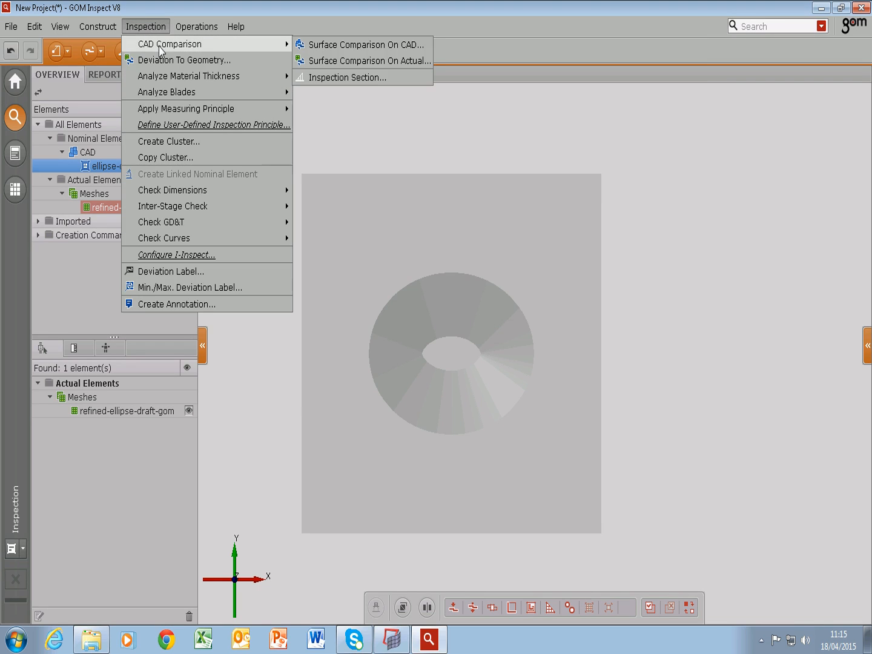
left_click(327, 60)
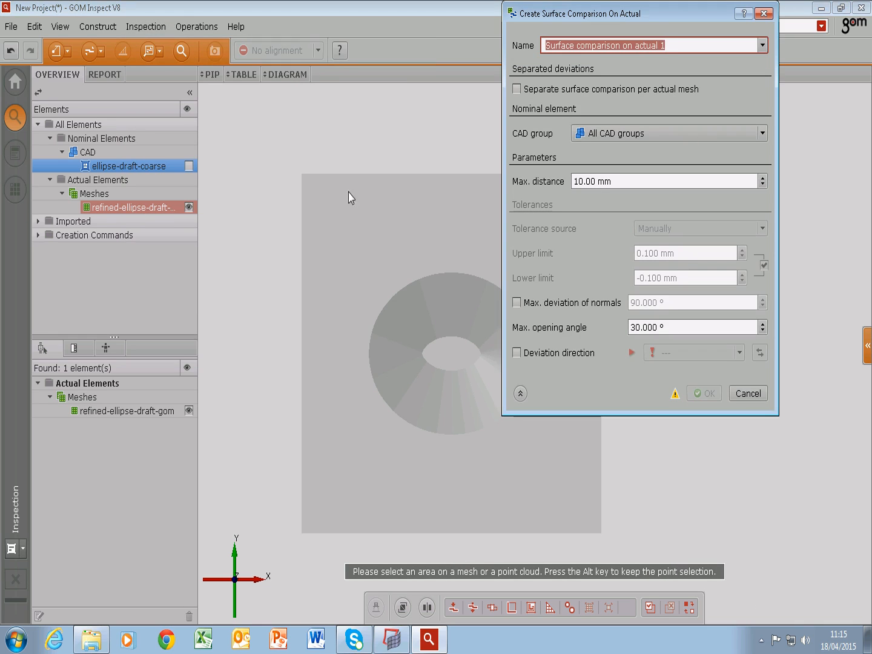
right_click(346, 231)
left_click(369, 237)
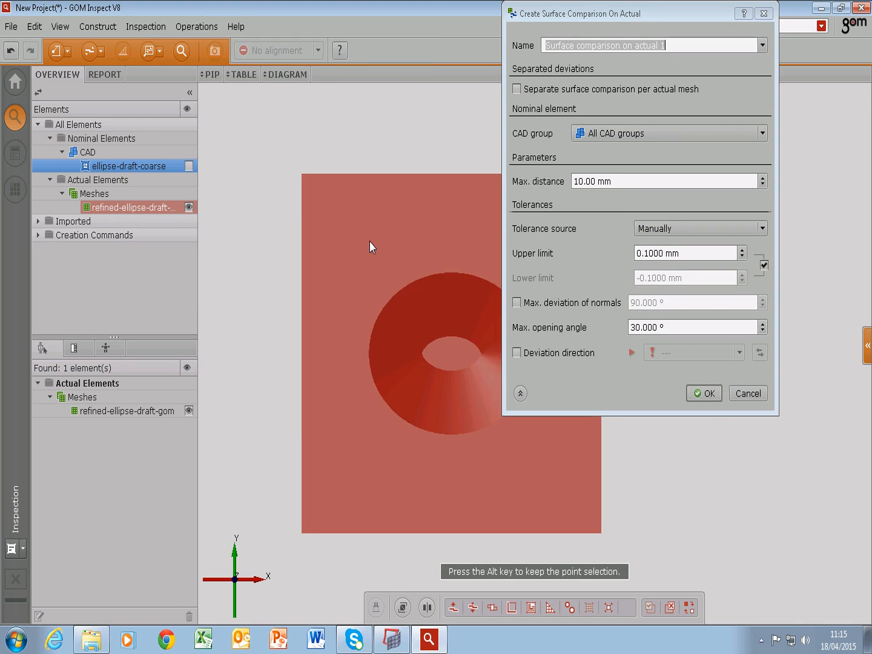
left_click(705, 394)
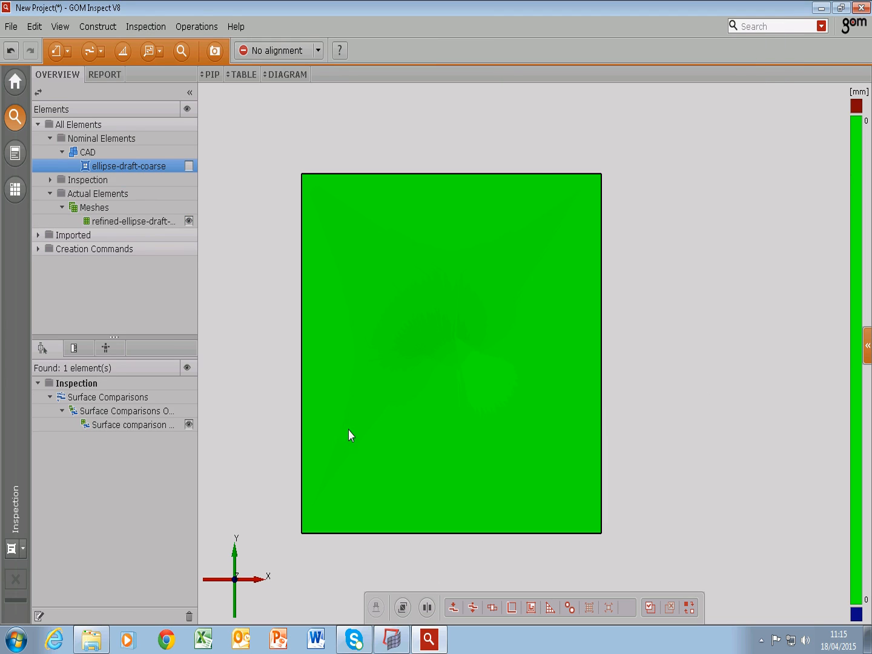
Show the new surface comparison's label using the Results template.
left_click(106, 428)
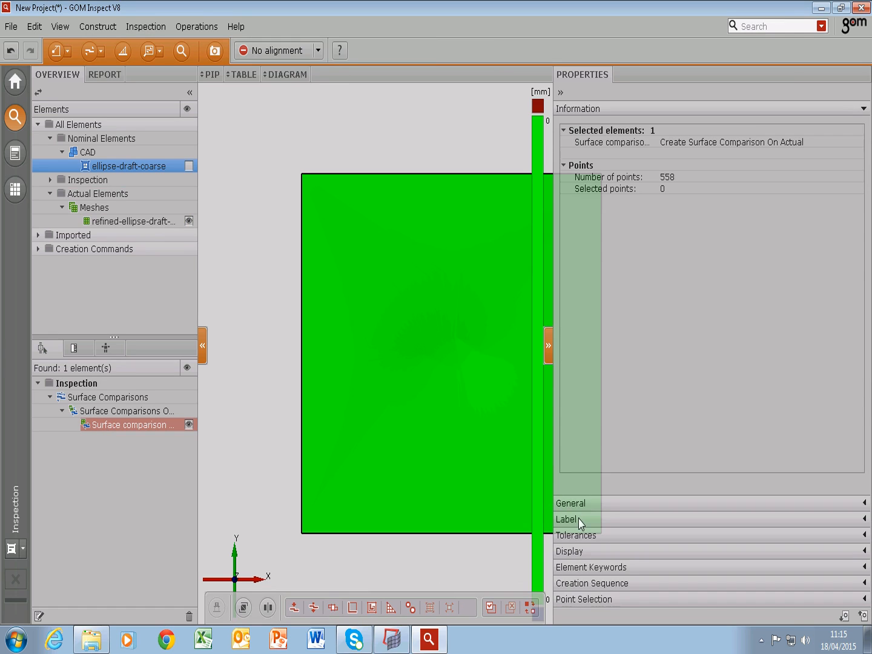
left_click(579, 521)
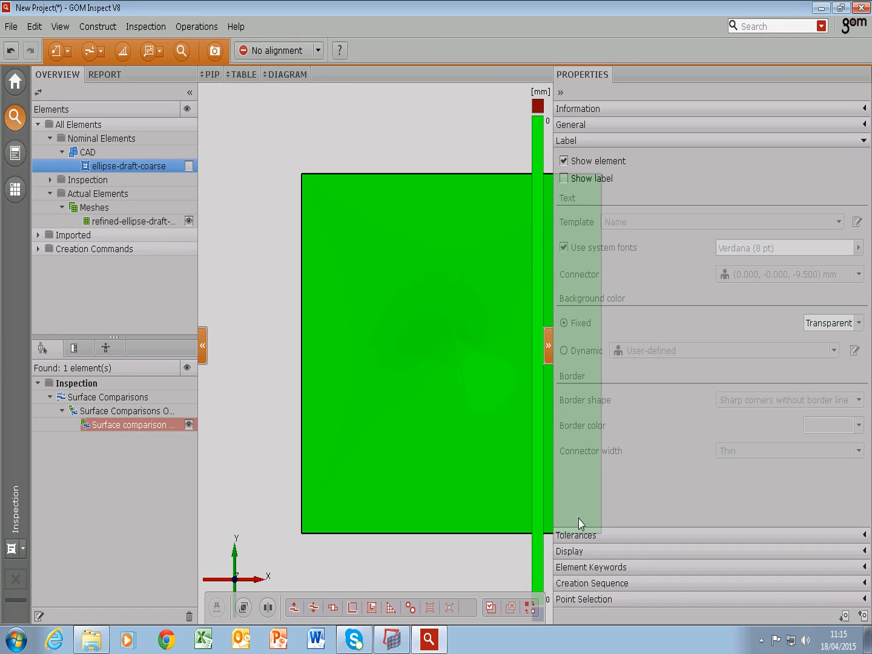
left_click(564, 178)
left_click(669, 223)
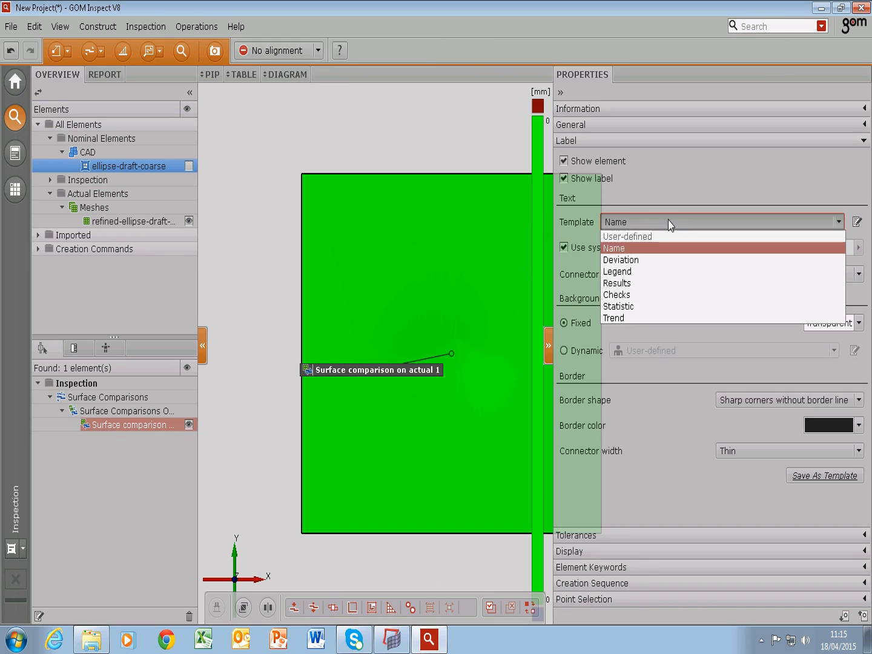
left_click(637, 284)
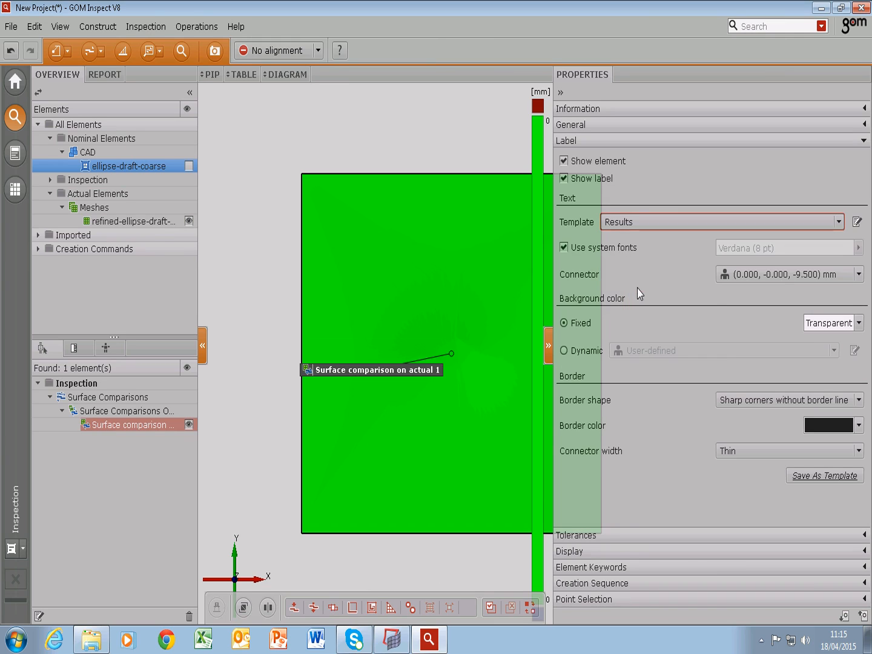
left_click(561, 94)
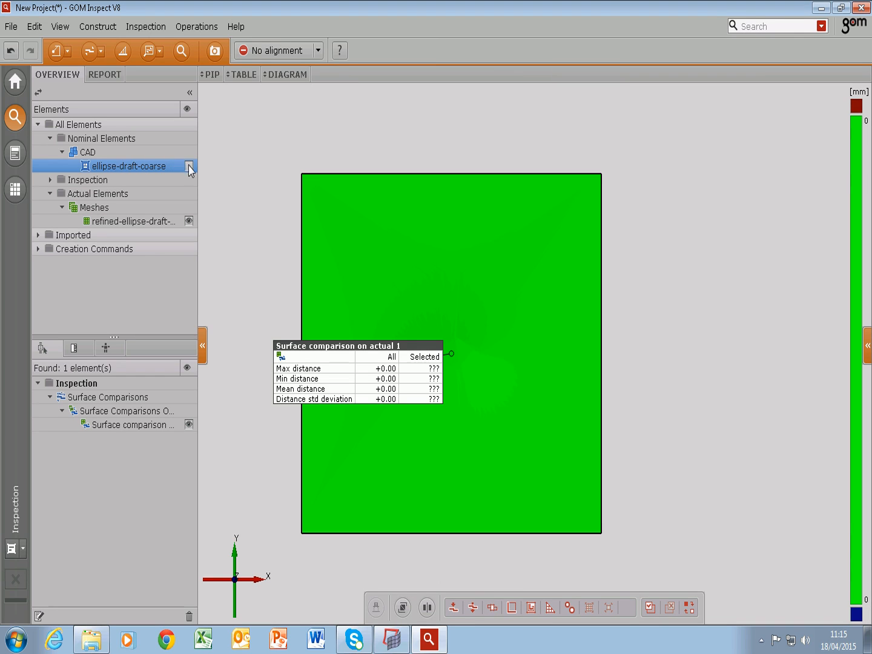
Show the coarse CAD body again with the element tree widened, and move the results label to the part's upper-left corner.
left_click_drag(196, 170, 229, 197)
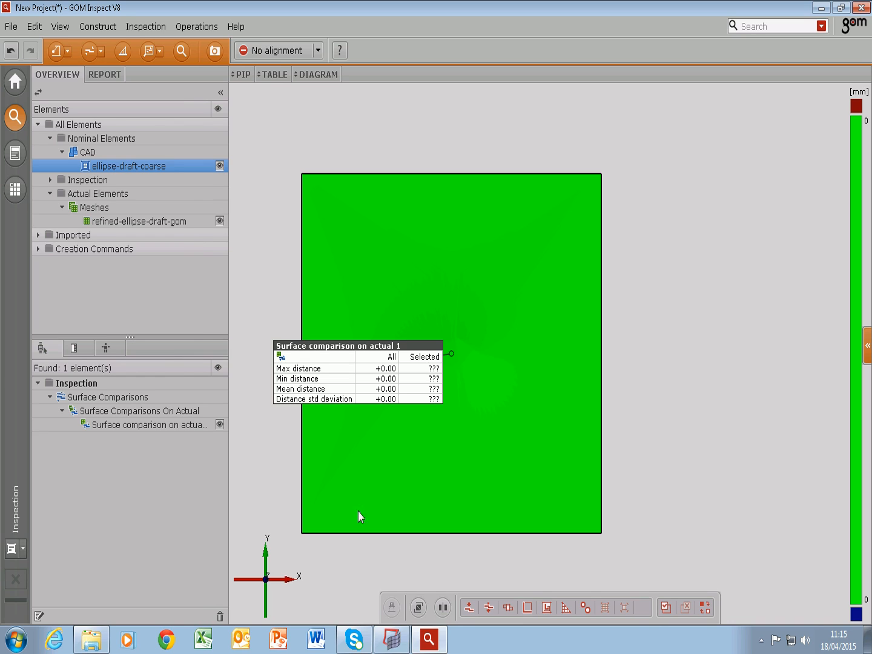
left_click(349, 382)
left_click_drag(350, 382, 330, 163)
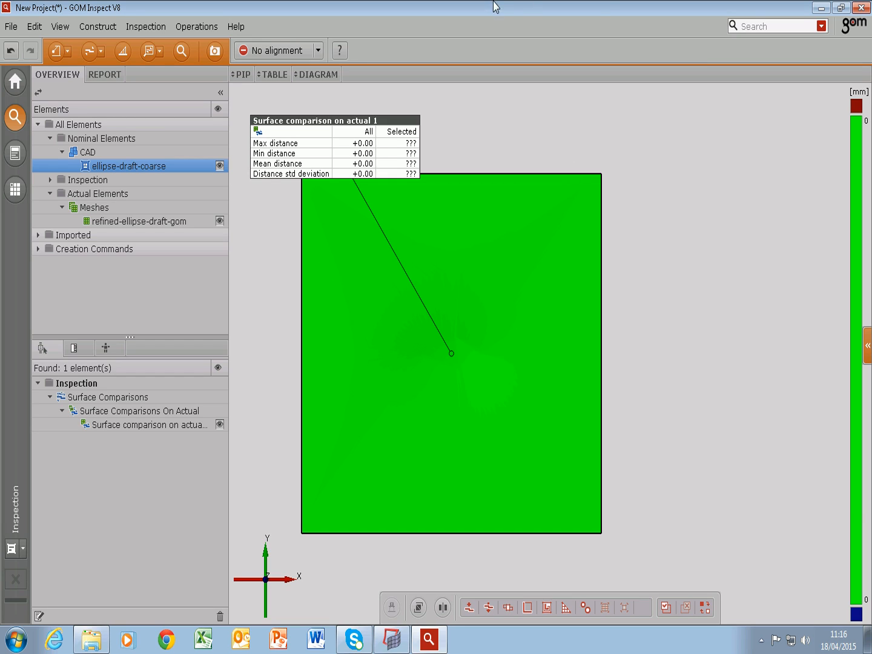
mouse_move(495, 4)
left_click(556, 9)
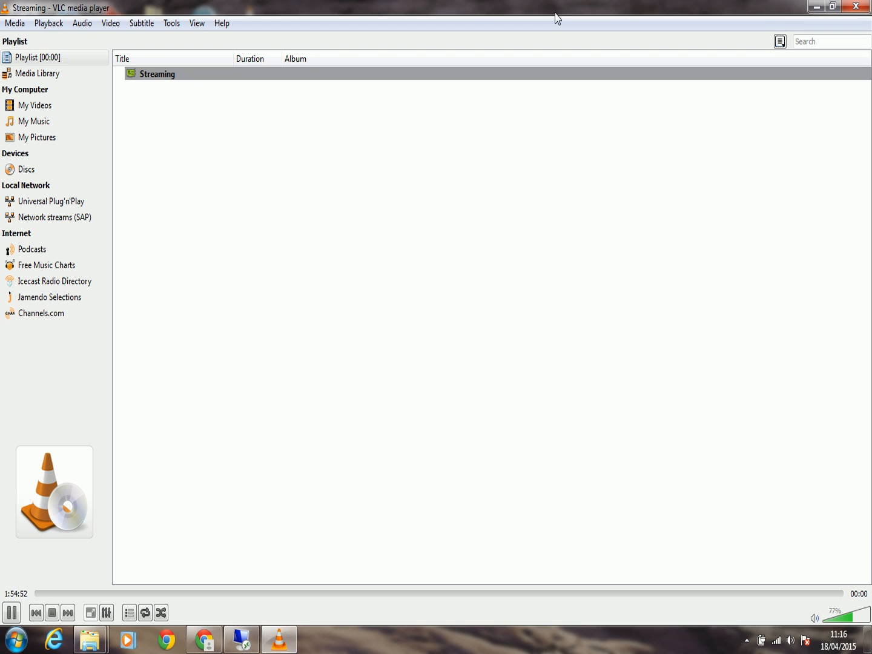